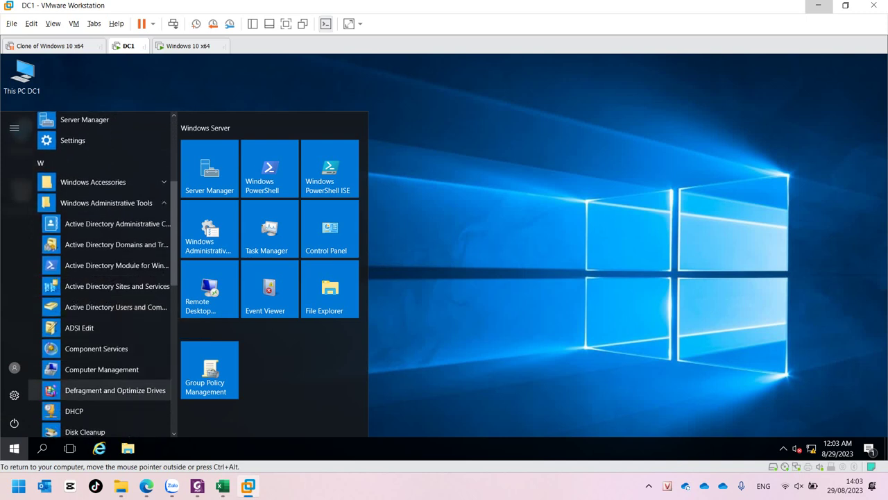
- Launch Group Policy Management from Windows Administrative Tools in the Start menu
{"action": "scroll", "coordinate": [104, 378], "scroll_direction": "down", "scroll_amount": 1}
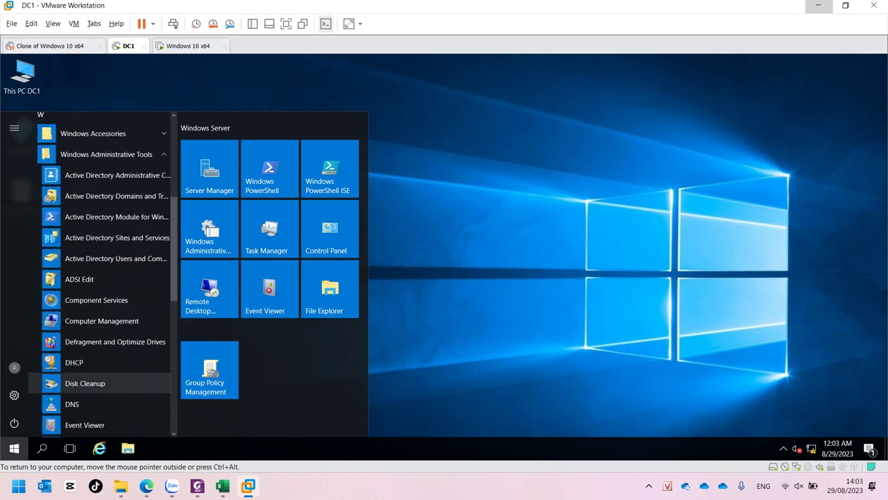
{"action": "scroll", "coordinate": [105, 382], "scroll_direction": "down", "scroll_amount": 2}
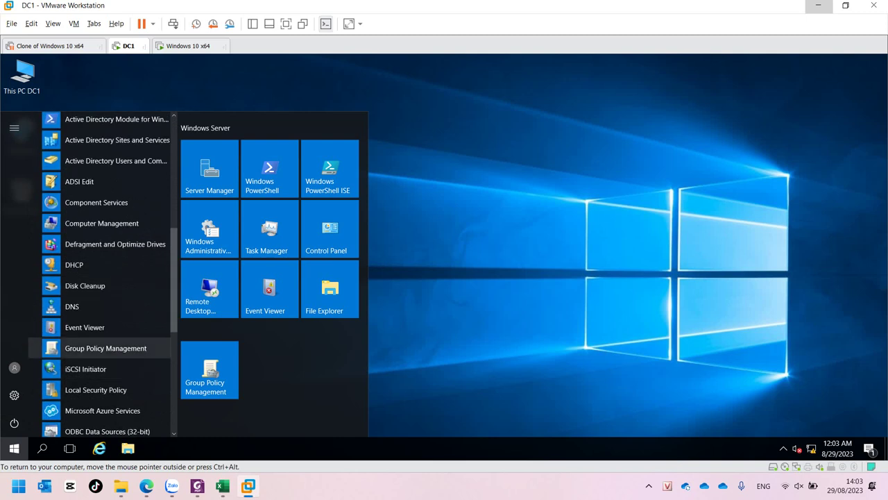
{"action": "left_click", "coordinate": [106, 348]}
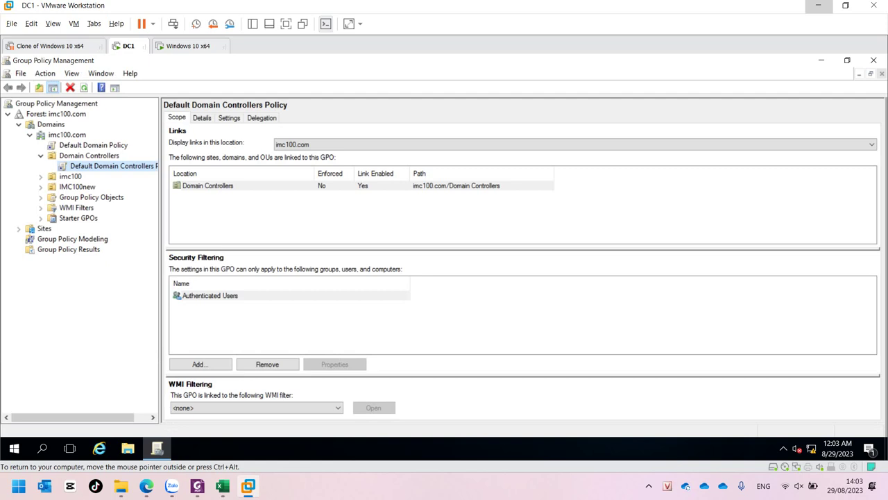
- Expand imc100.com > Domain Controllers and edit the Default Domain Controllers Policy
{"action": "left_click", "coordinate": [55, 113]}
{"action": "left_click", "coordinate": [51, 124]}
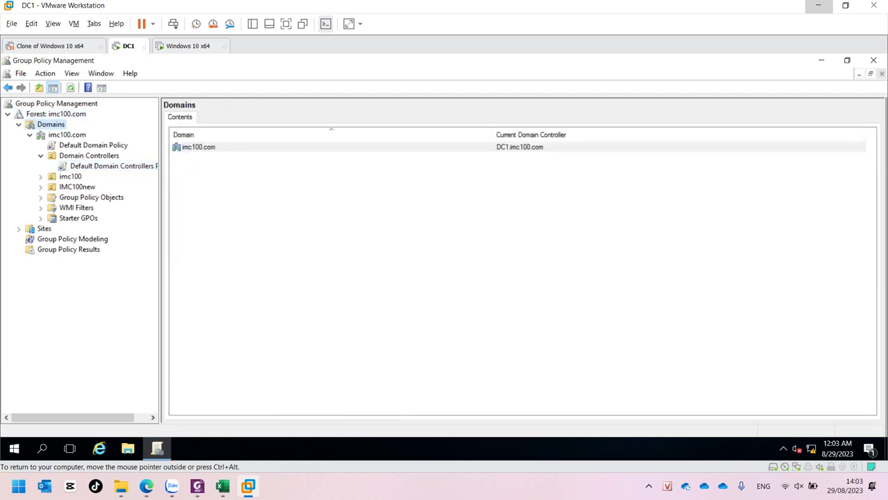
{"action": "left_click", "coordinate": [89, 155]}
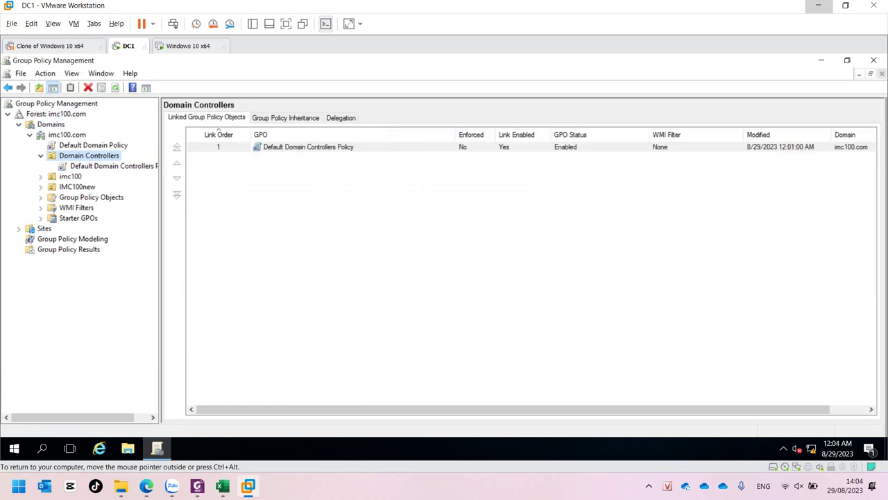
{"action": "left_click", "coordinate": [97, 166]}
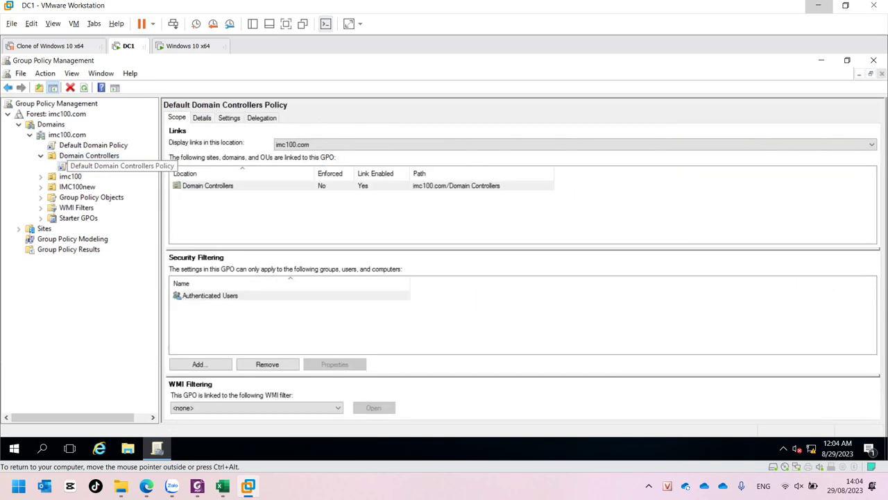
{"action": "right_click", "coordinate": [90, 166]}
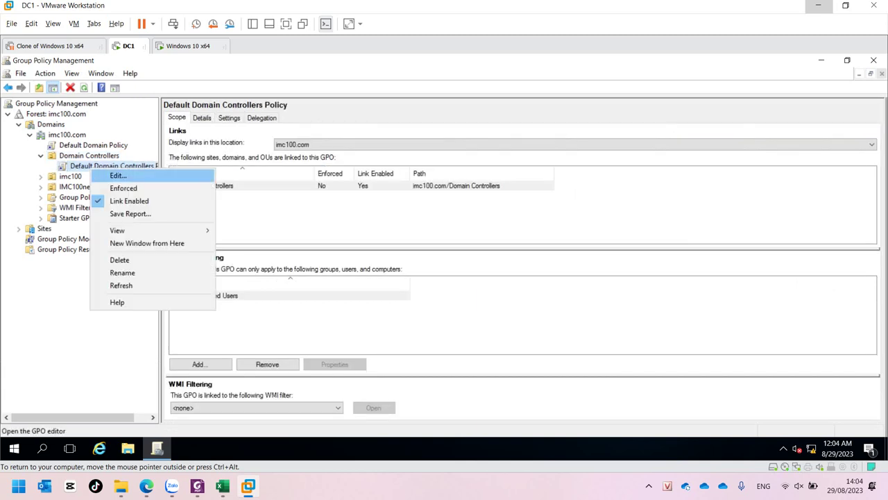
{"action": "left_click", "coordinate": [118, 176]}
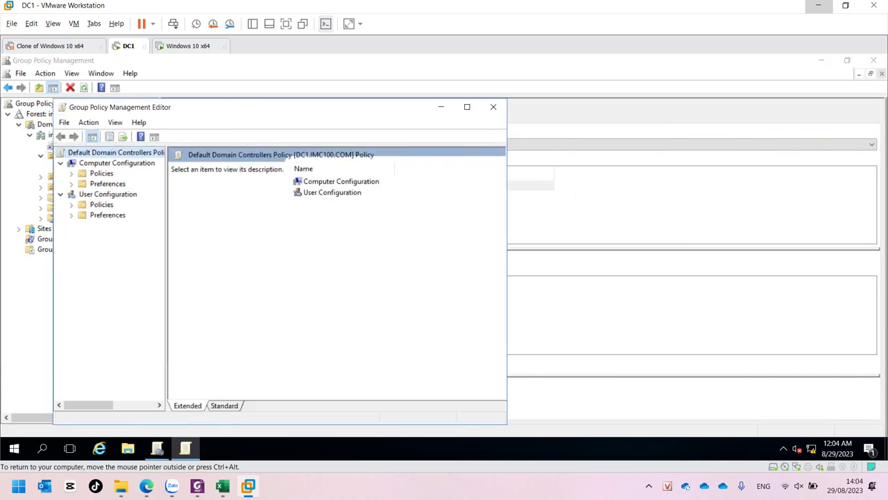
- Expand Computer Configuration > Policies > Windows Settings, with the editor maximized and the tree widened
{"action": "left_click", "coordinate": [117, 163]}
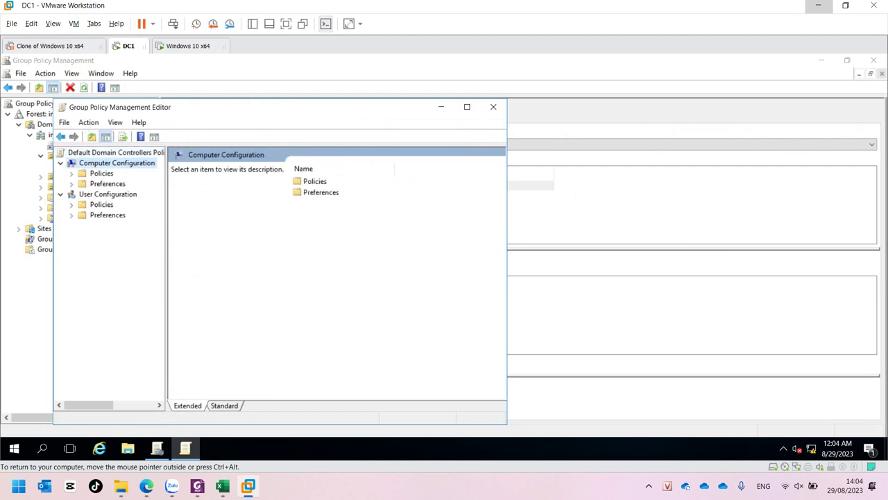
{"action": "left_click", "coordinate": [72, 172]}
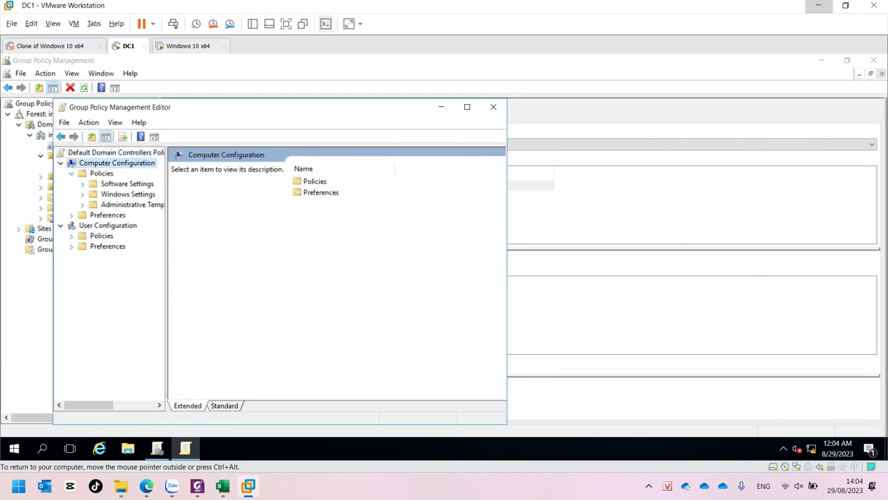
{"action": "left_click", "coordinate": [82, 193]}
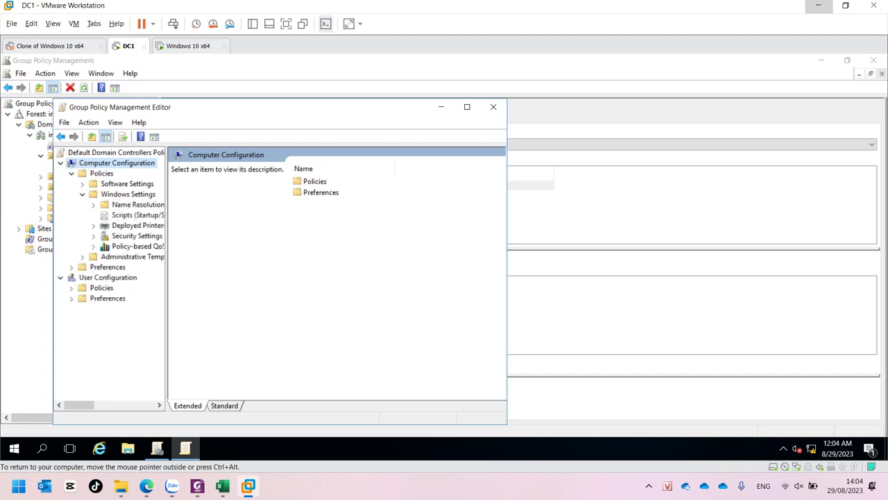
{"action": "left_click", "coordinate": [467, 106]}
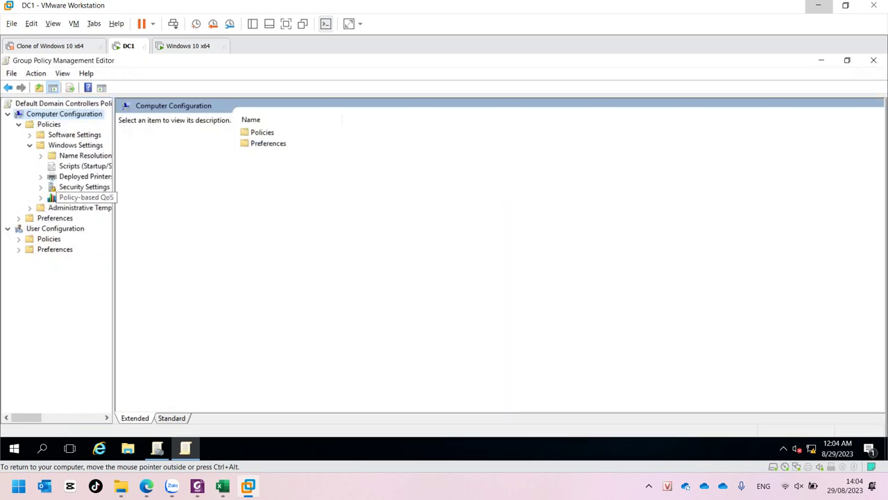
{"action": "left_click_drag", "start_coordinate": [115, 208], "coordinate": [224, 208]}
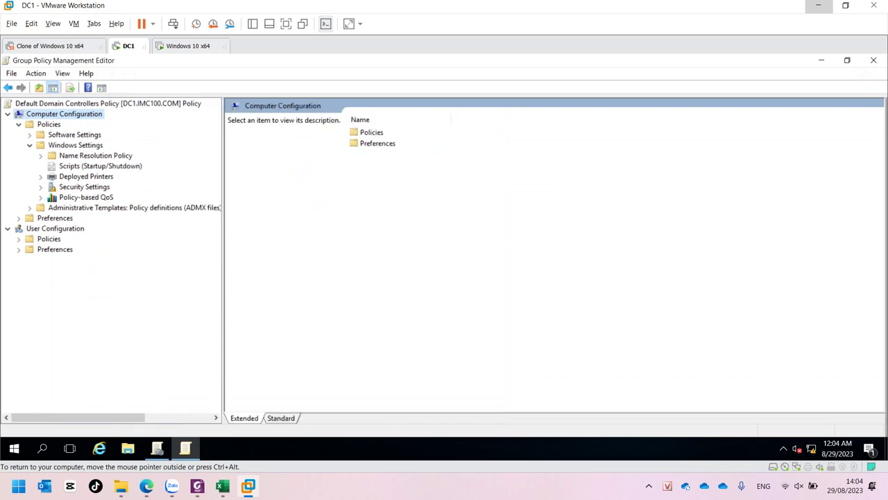
- Go through Security Settings > Local Policies to the User Rights Assignment list
{"action": "left_click", "coordinate": [84, 187]}
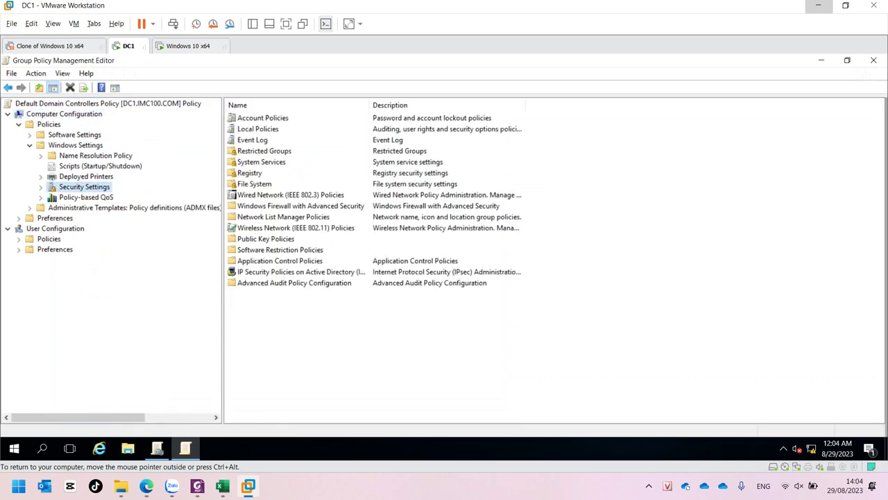
{"action": "key", "text": "Right"}
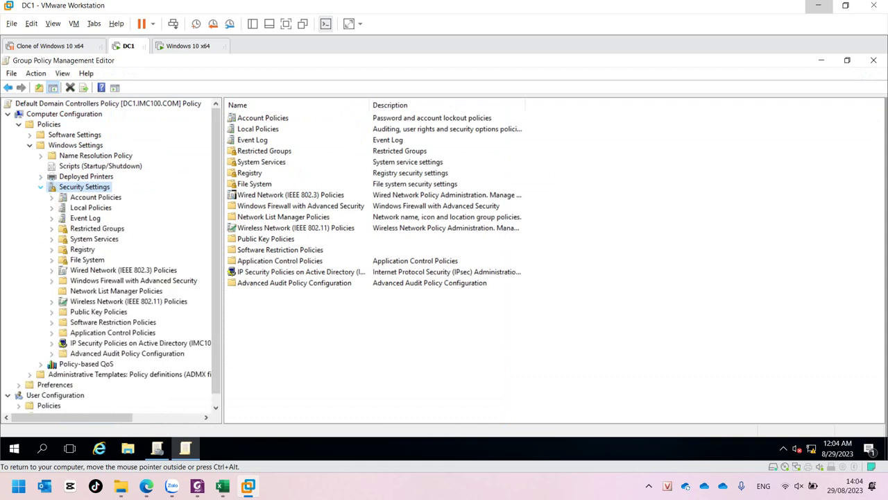
{"action": "left_click", "coordinate": [90, 207]}
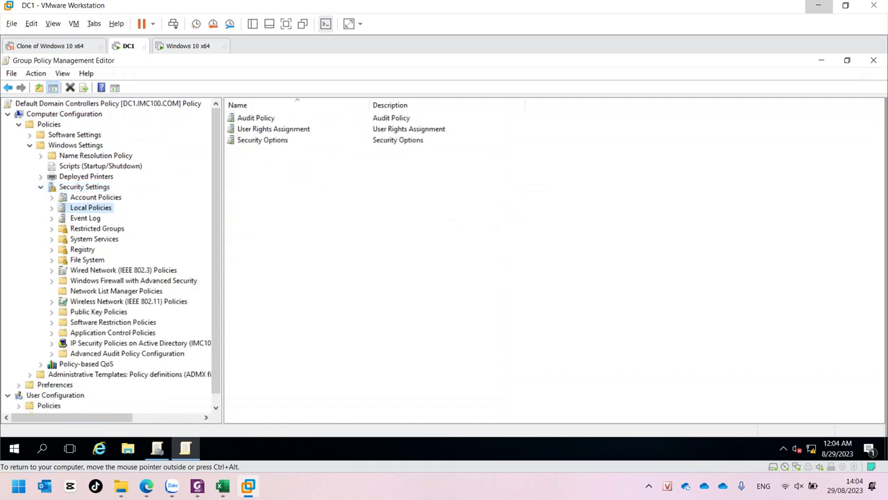
{"action": "key", "text": "Right"}
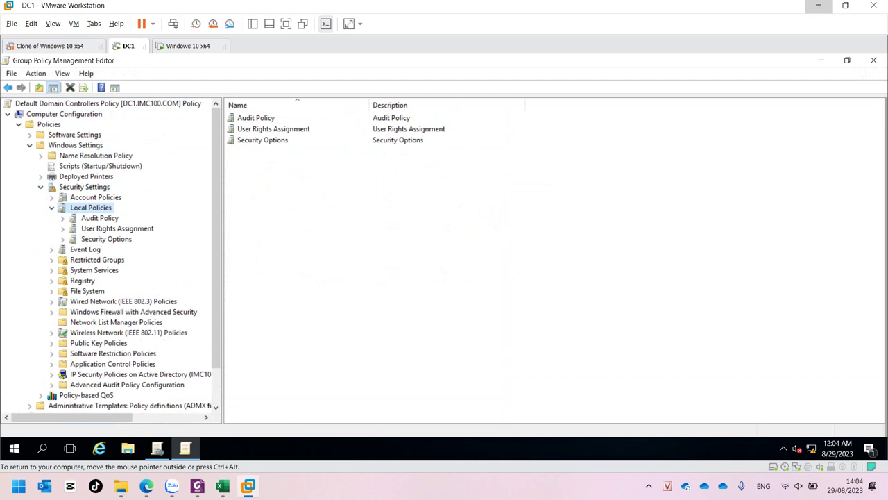
{"action": "left_click", "coordinate": [117, 228]}
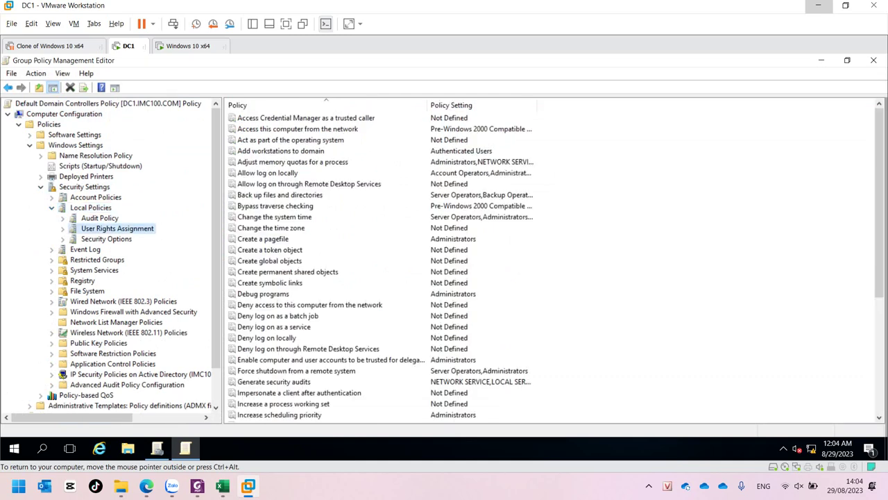
- Open Allow log on locally properties, remove the domain user entry, then close without saving
{"action": "left_click", "coordinate": [267, 173]}
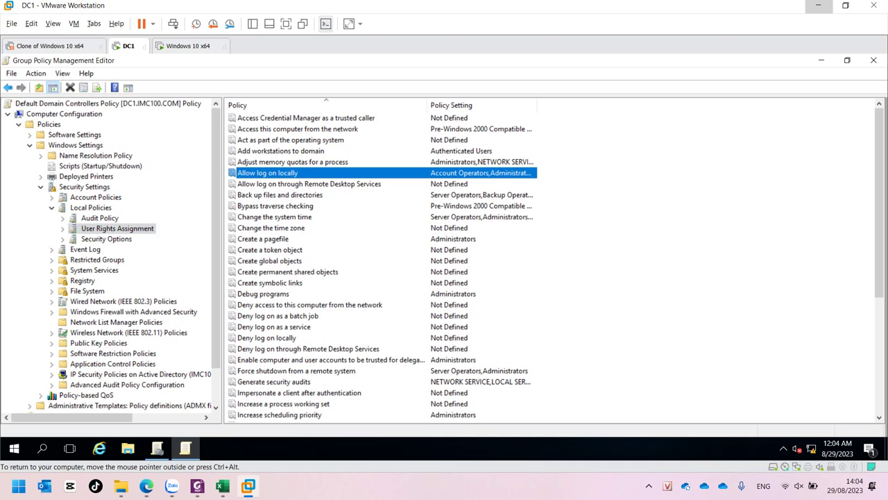
{"action": "key", "text": "Return"}
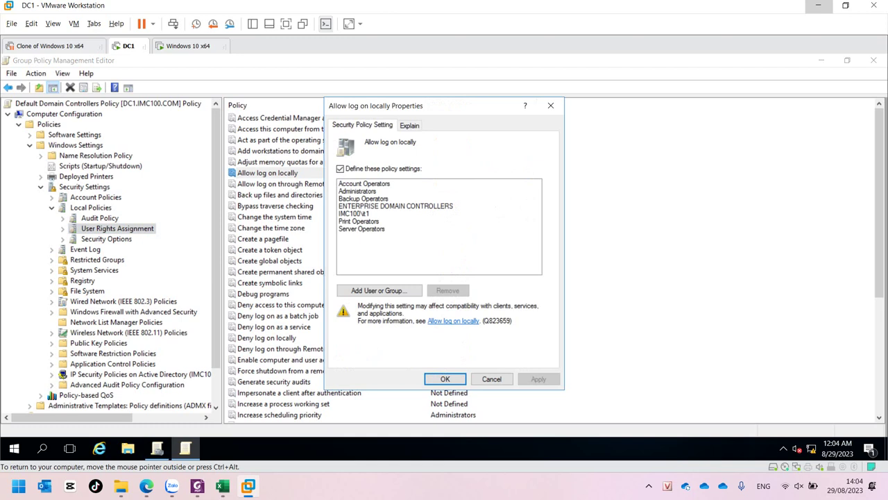
{"action": "left_click", "coordinate": [354, 213]}
{"action": "left_click", "coordinate": [448, 290]}
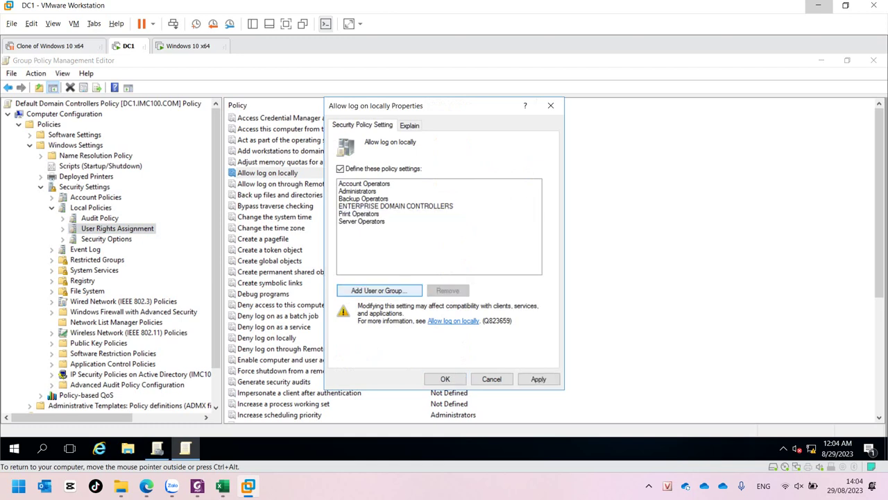
{"action": "left_click", "coordinate": [551, 105]}
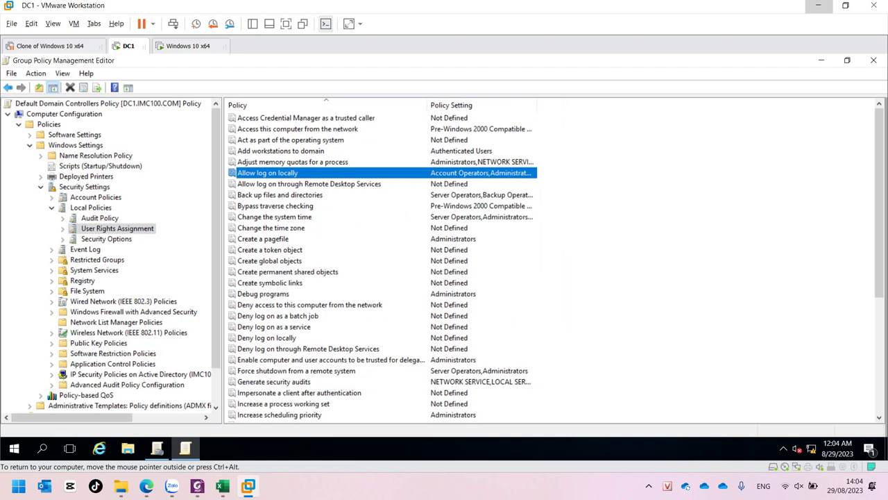
- Remove the domain user entry from Allow log on locally, apply it, and begin adding a user
{"action": "key", "text": "Return"}
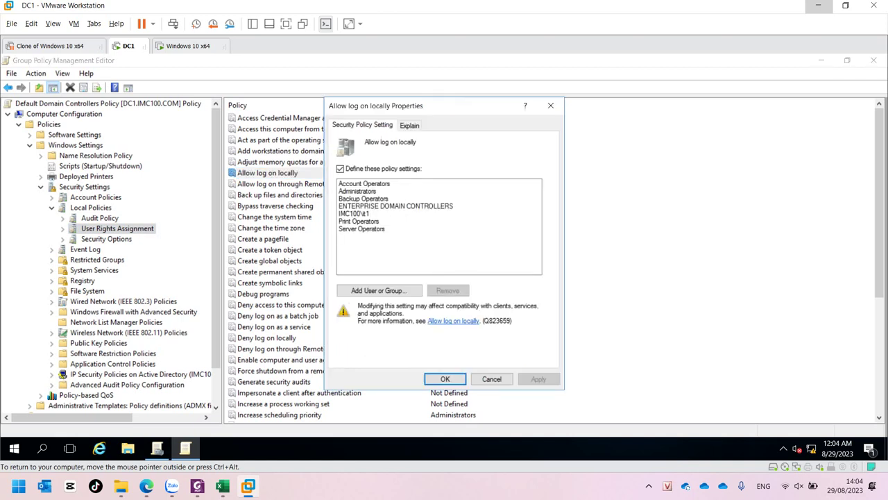
{"action": "left_click", "coordinate": [354, 213]}
{"action": "left_click", "coordinate": [448, 290]}
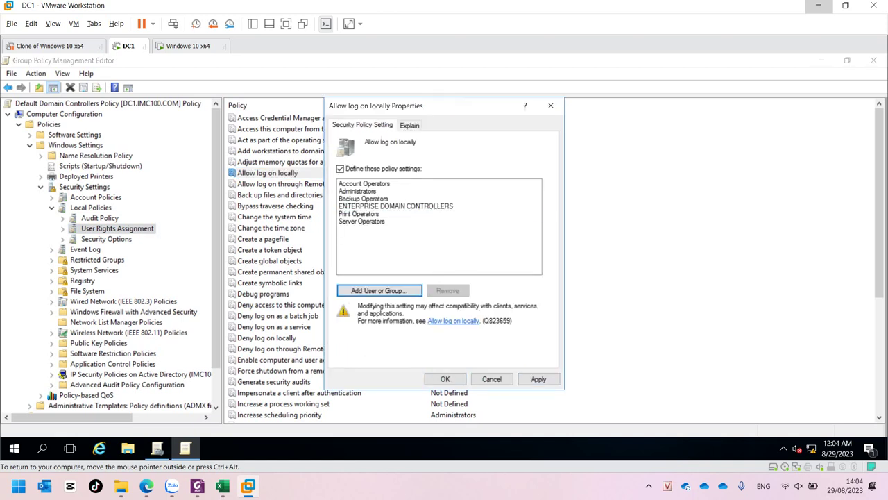
{"action": "left_click", "coordinate": [539, 379]}
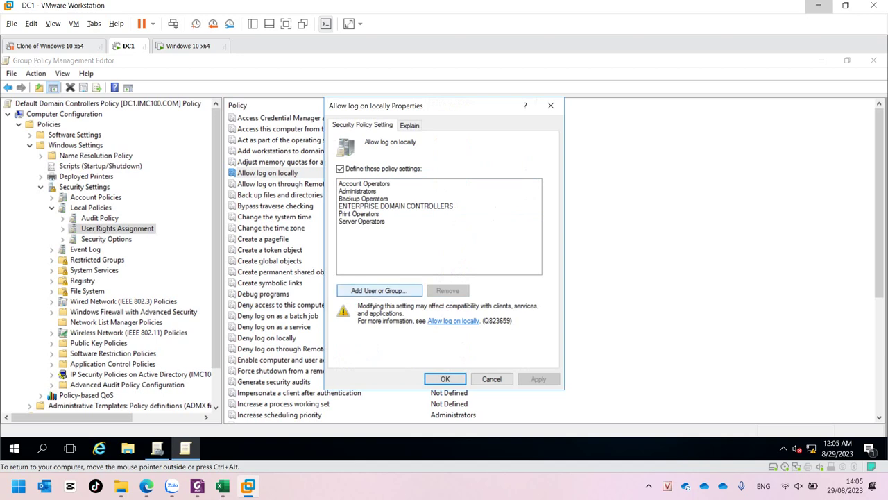
{"action": "left_click", "coordinate": [378, 290]}
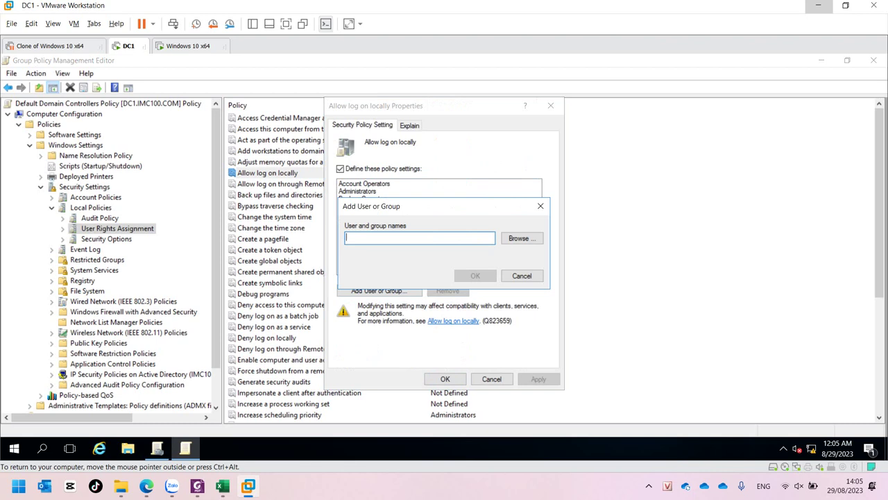
- Resolve the domain user account via Check Names, add it to Allow log on locally, and confirm
{"action": "left_click", "coordinate": [521, 238]}
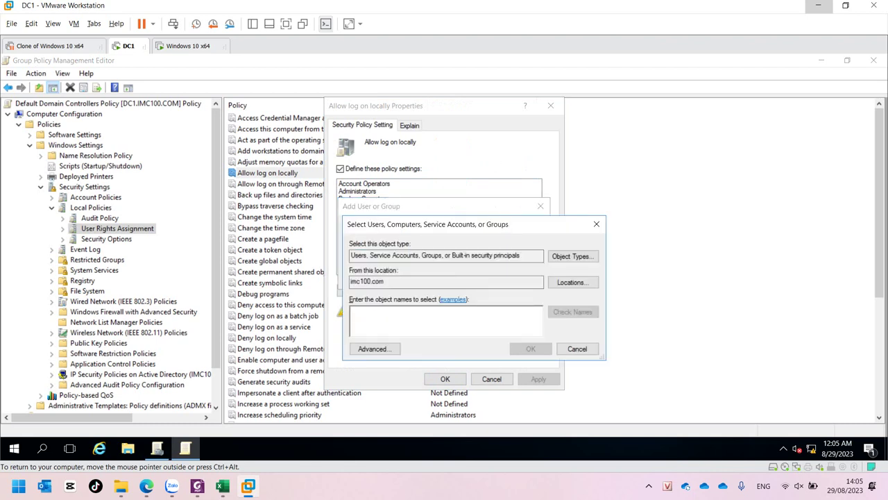
{"action": "type", "text": "t1"}
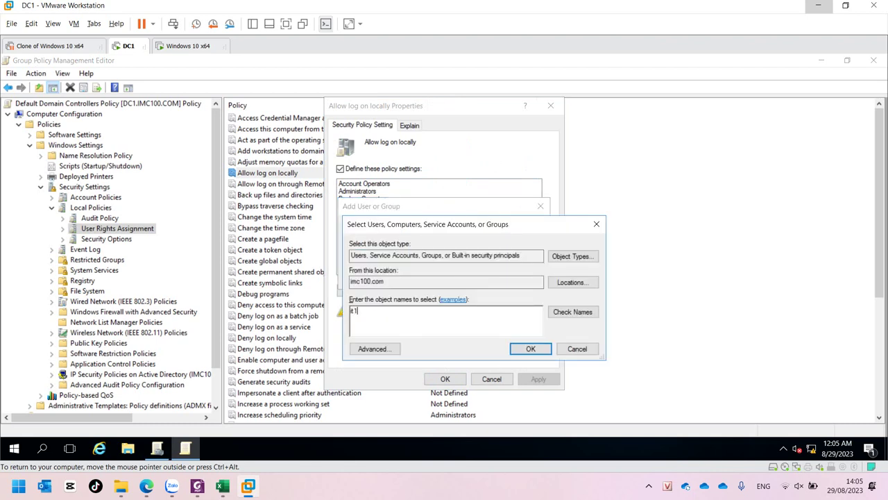
{"action": "key", "text": "alt+k"}
{"action": "key", "text": "Return"}
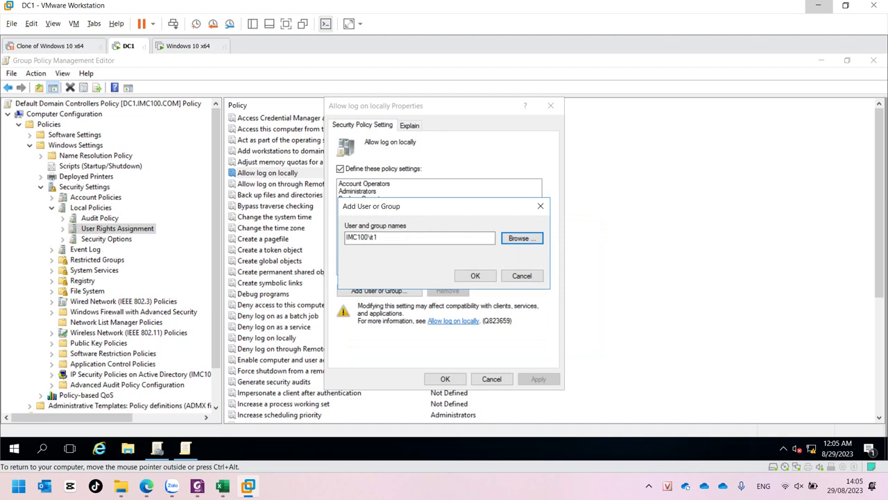
{"action": "key", "text": "Tab"}
{"action": "key", "text": "Return"}
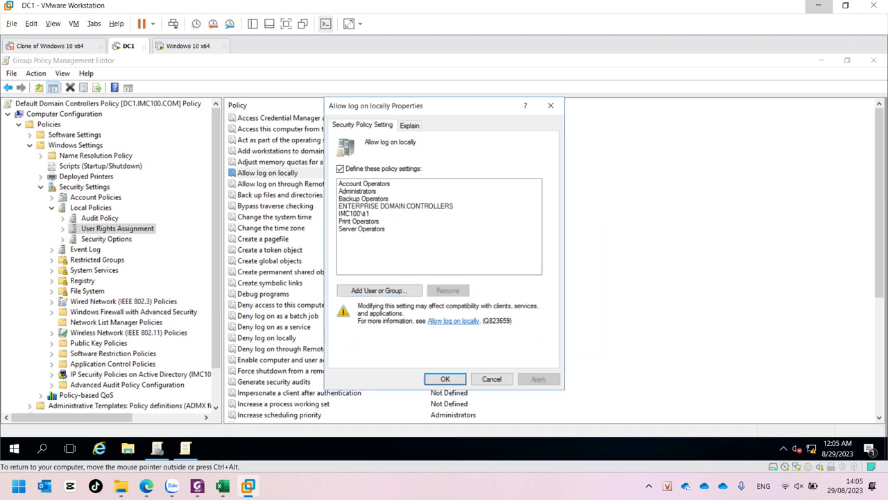
{"action": "key", "text": "Return"}
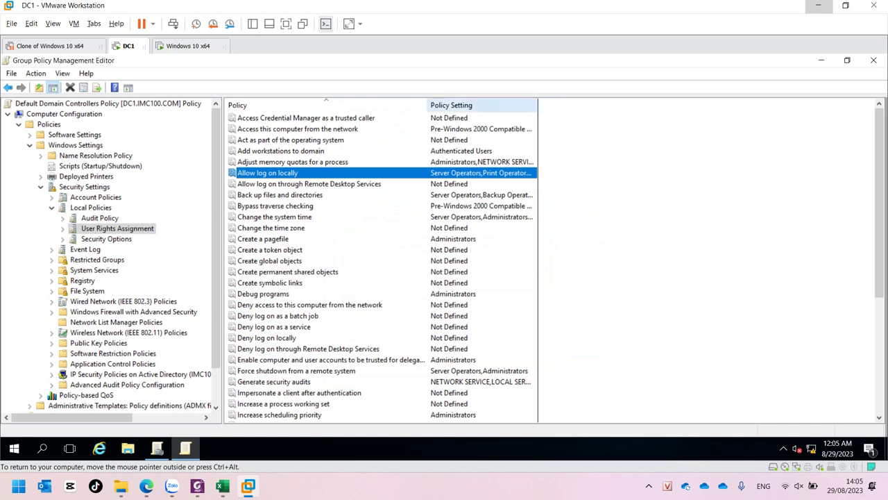
- Widen the Policy Setting column to show all allowed accounts, then close the editor
{"action": "double_click", "coordinate": [538, 105]}
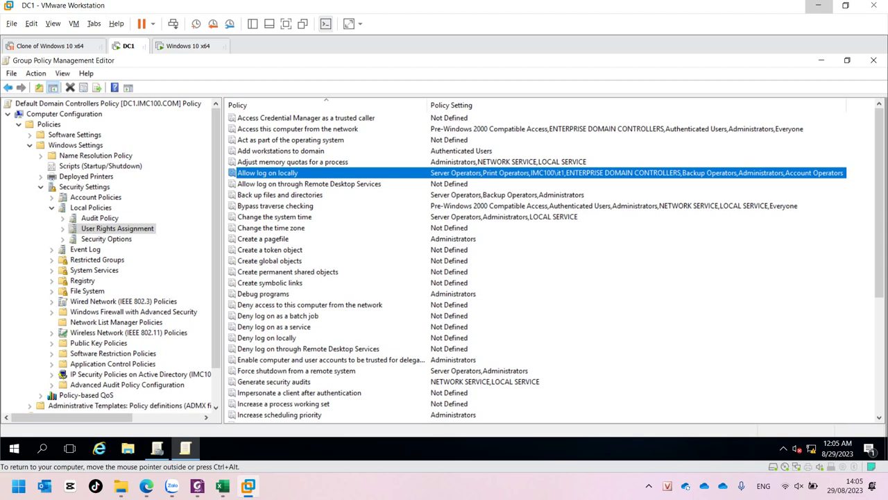
{"action": "key", "text": "ctrl+alt"}
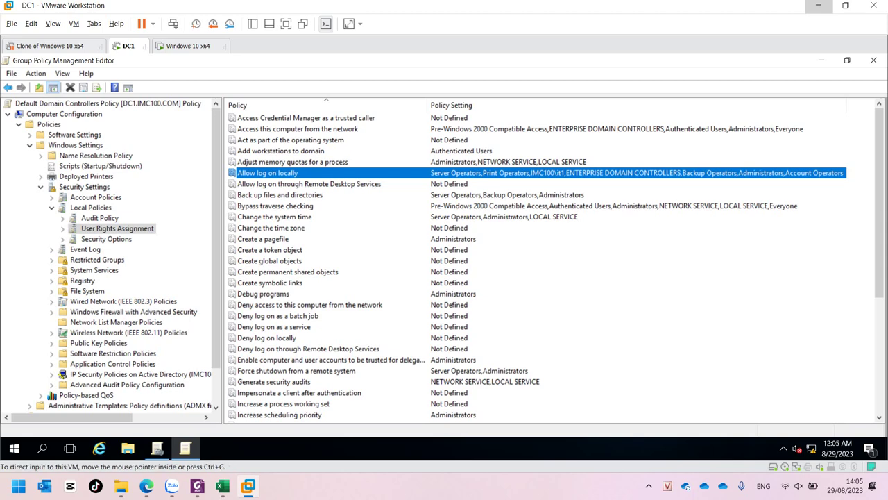
{"action": "left_click", "coordinate": [873, 60]}
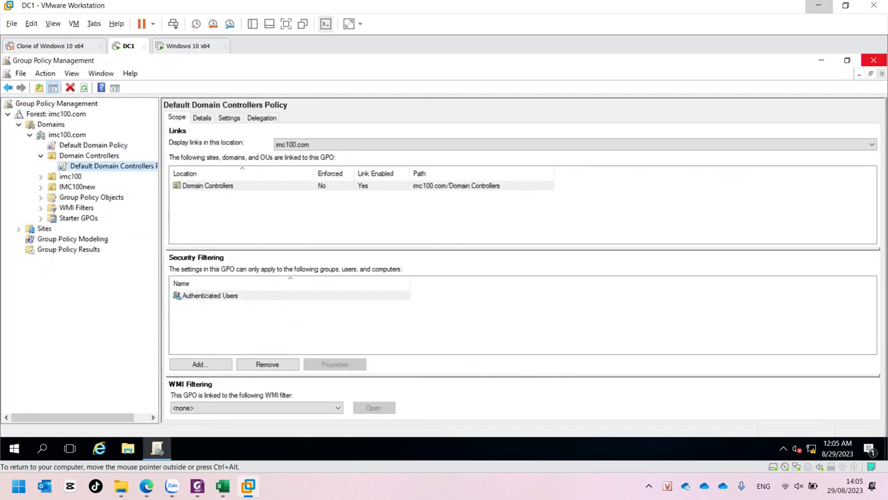
- Close Group Policy Management and run gpupdate /force from the Run prompt
{"action": "left_click", "coordinate": [874, 60]}
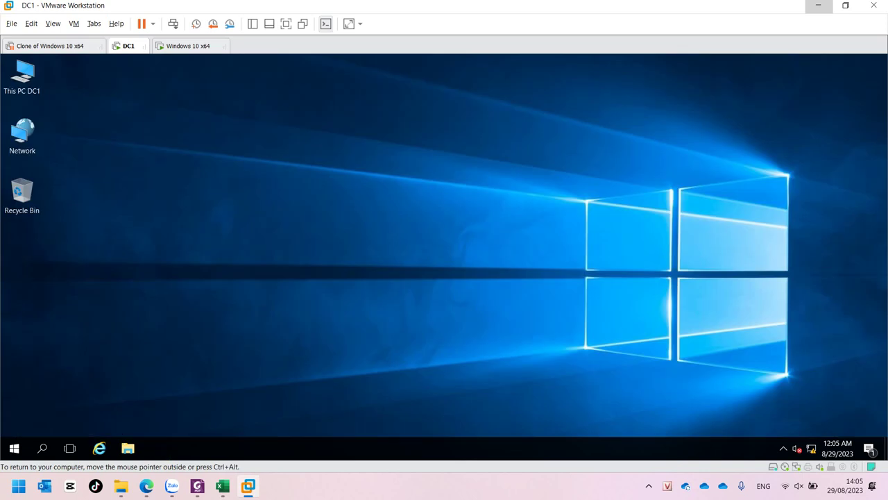
{"action": "key", "text": "super+r"}
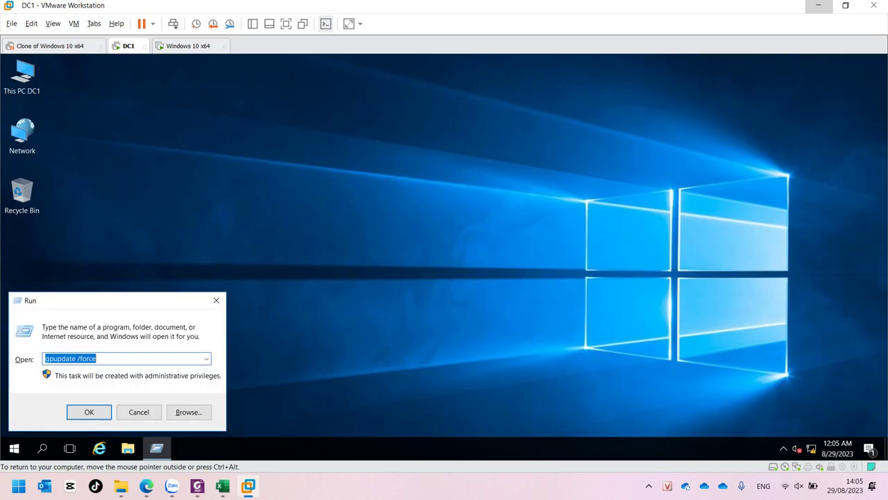
{"action": "key", "text": "Return"}
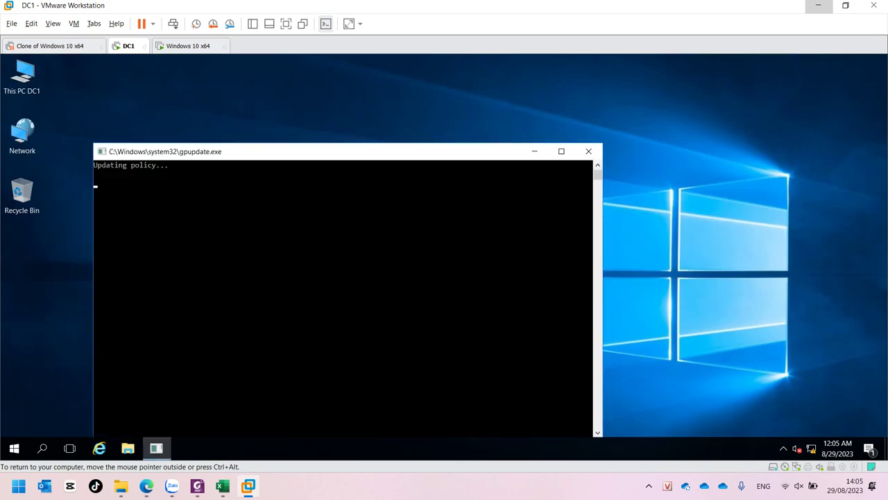
{"action": "key", "text": "ctrl+alt"}
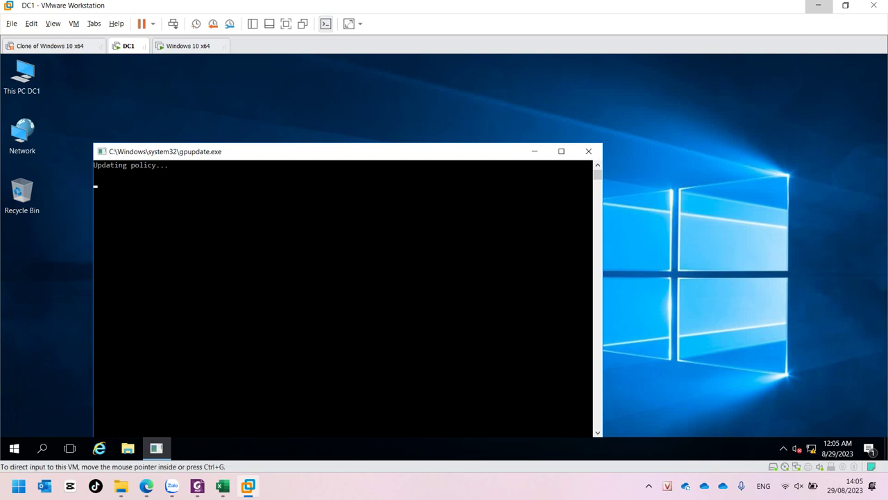
{"action": "key", "text": "ctrl+g"}
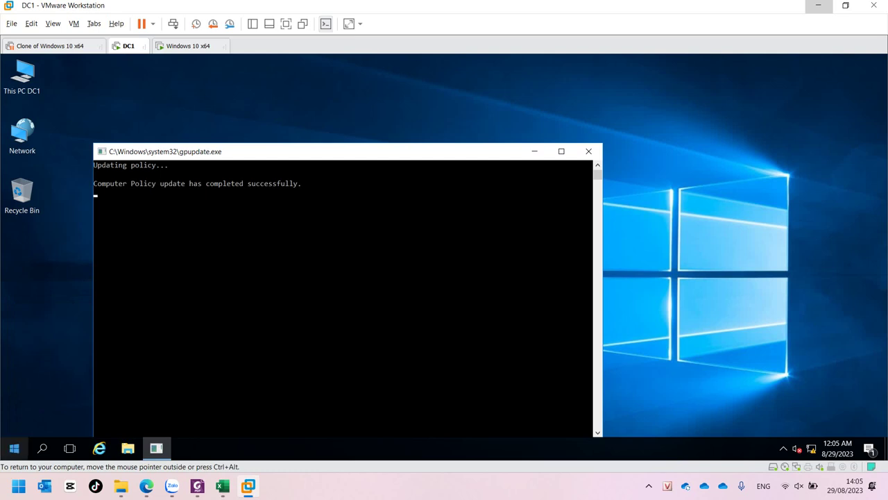
- Sign out of the administrator session and bring up the sign-in screen
{"action": "key", "text": "super"}
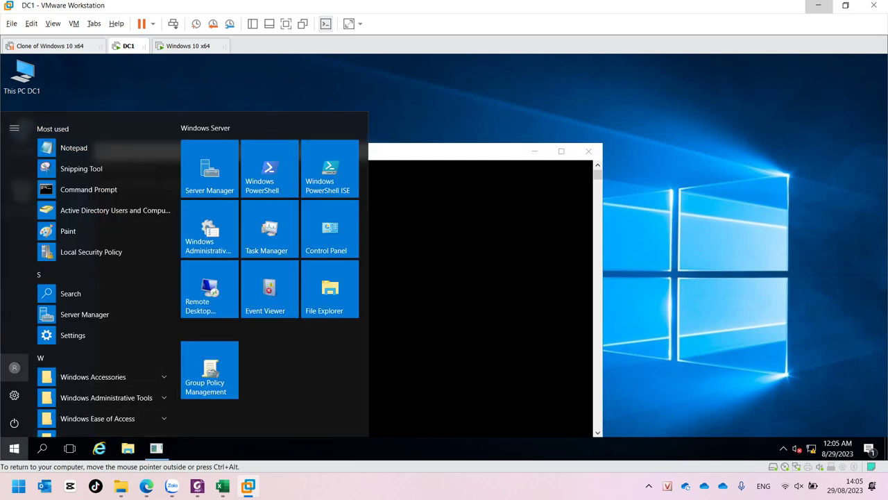
{"action": "left_click", "coordinate": [14, 367]}
{"action": "left_click", "coordinate": [20, 337]}
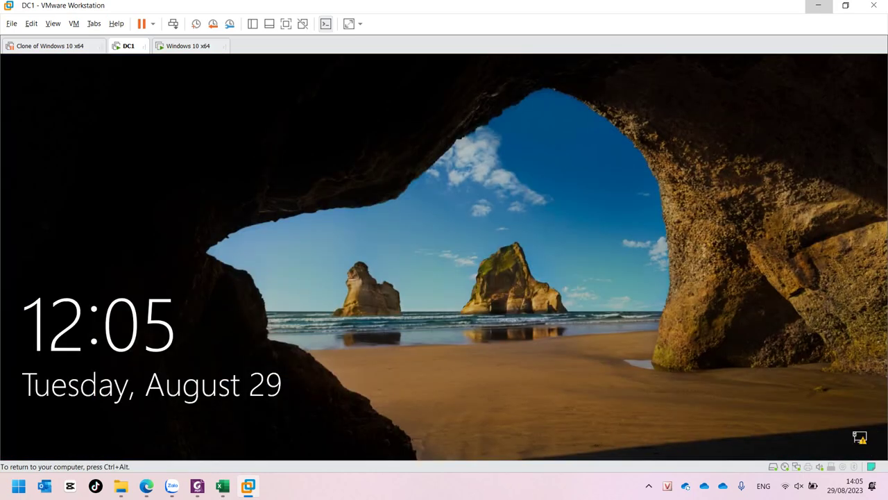
{"action": "key", "text": "Return"}
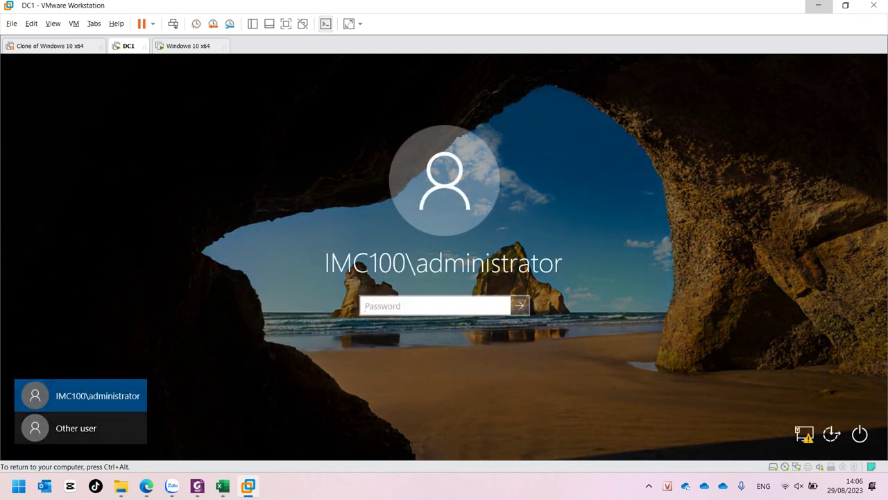
- Sign in through Other user with the IT user's account name and password
{"action": "left_click", "coordinate": [77, 428]}
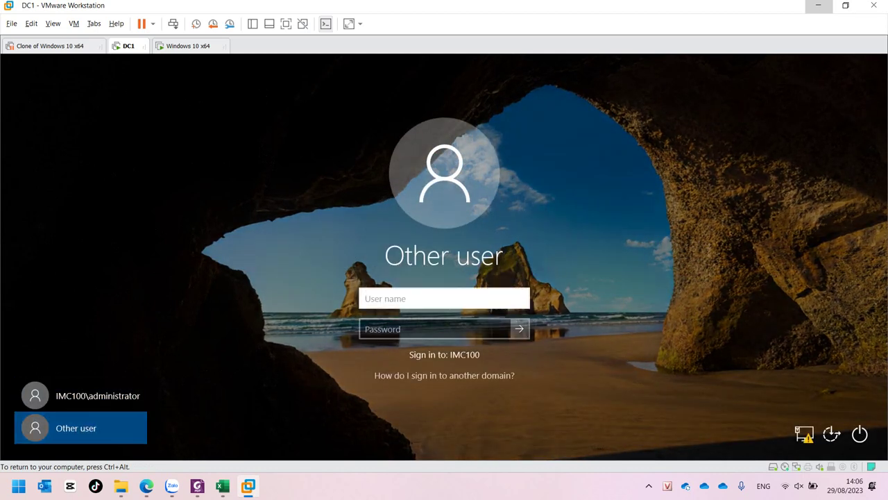
{"action": "type", "text": "it1"}
{"action": "key", "text": "Tab"}
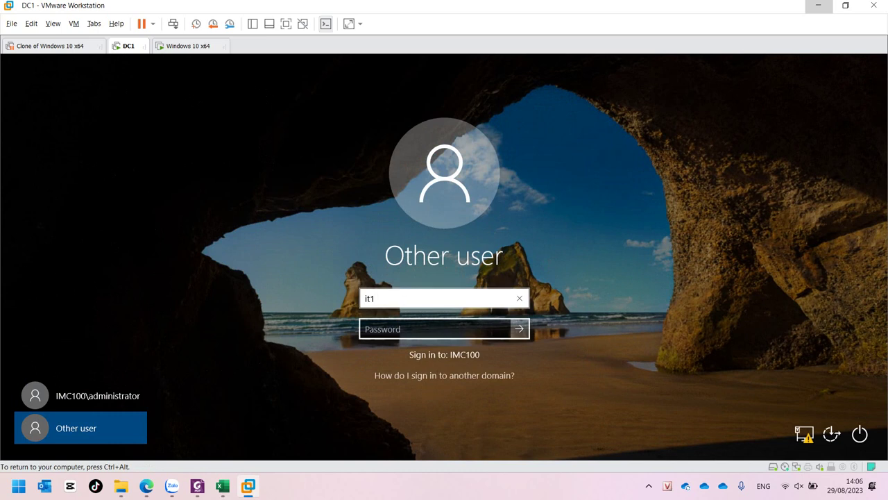
{"action": "type", "text": "***"}
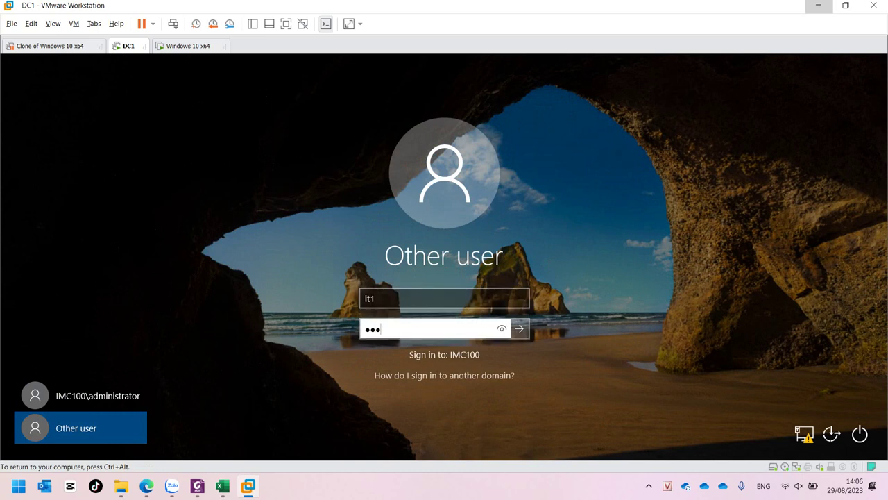
{"action": "key", "text": "Return"}
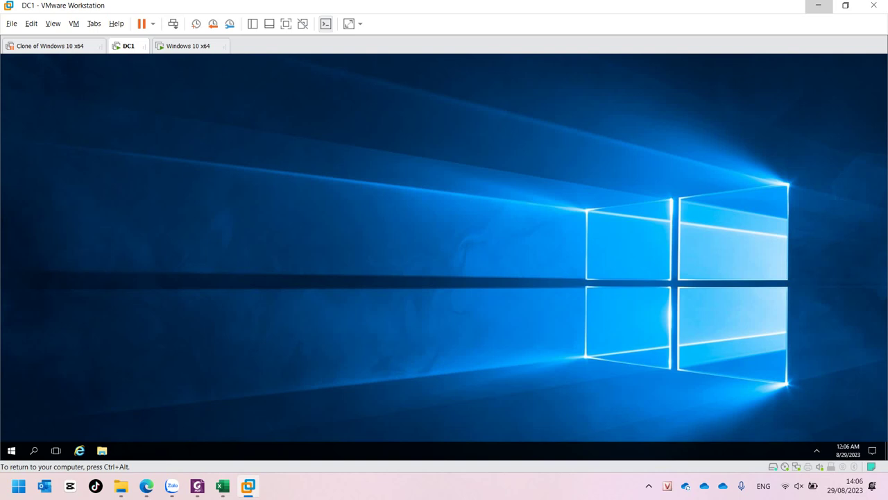
- Look over the IT user's Start menu, then sign that user out
{"action": "key", "text": "ctrl+alt"}
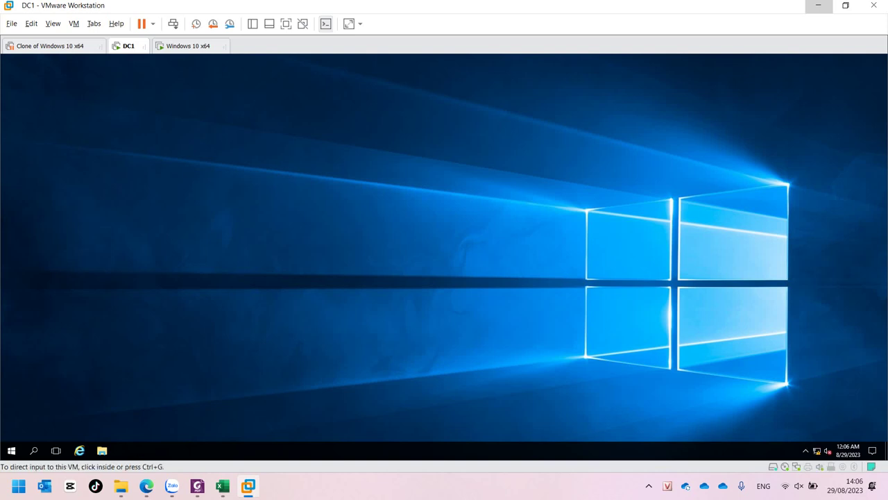
{"action": "left_click", "coordinate": [11, 450]}
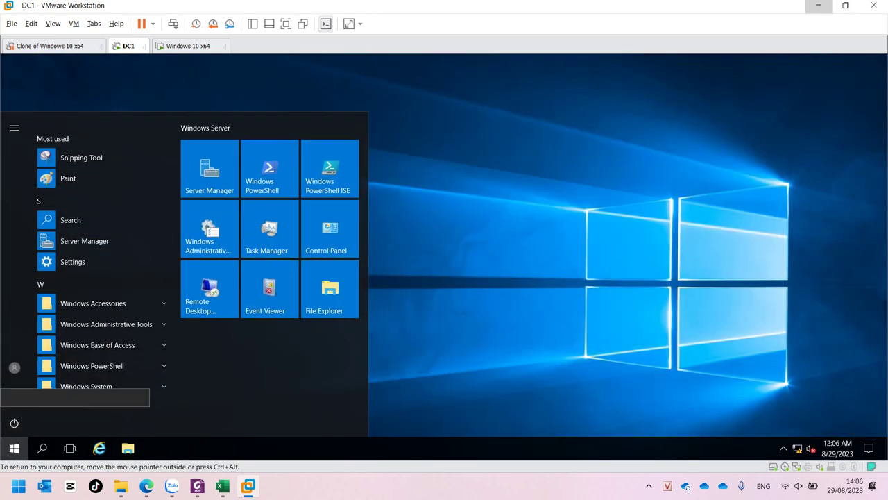
{"action": "key", "text": "Escape"}
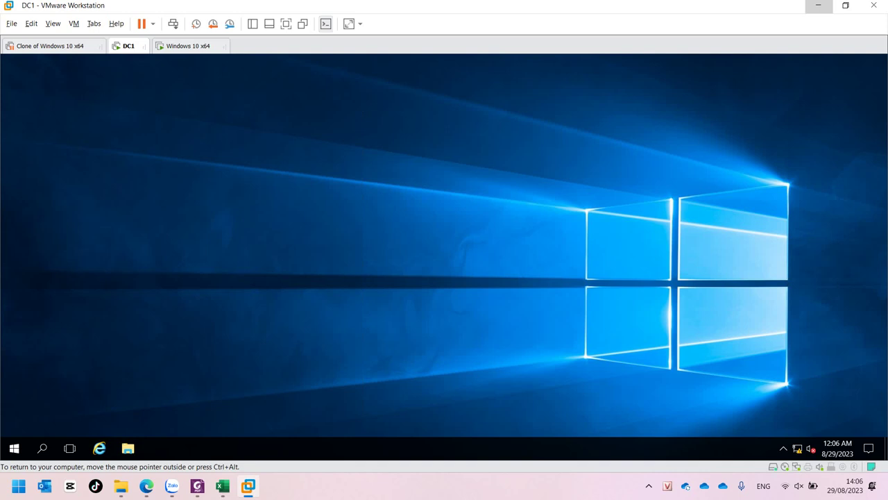
{"action": "key", "text": "super"}
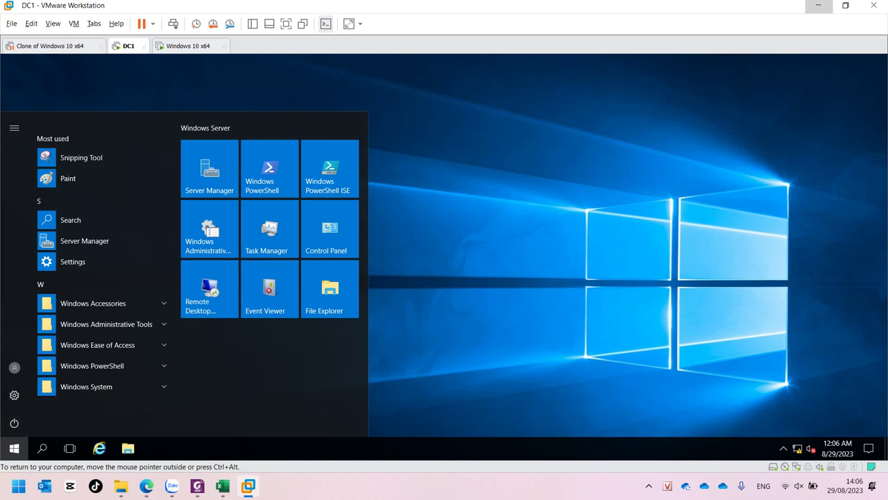
{"action": "left_click", "coordinate": [14, 367]}
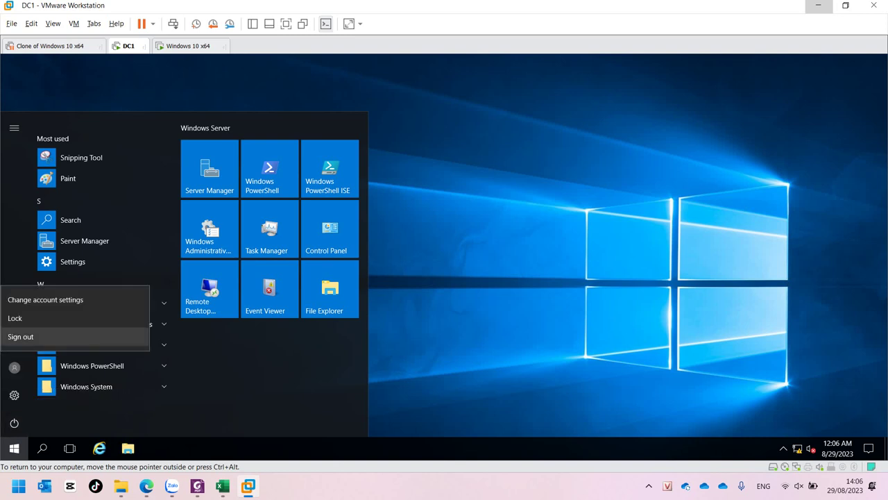
{"action": "left_click", "coordinate": [21, 336]}
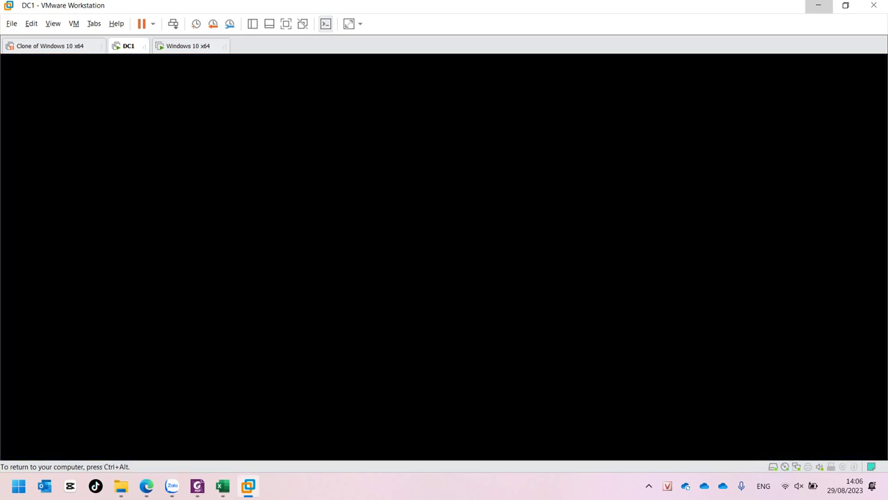
- Sign in through Other user as administrator with its password
{"action": "key", "text": "Return"}
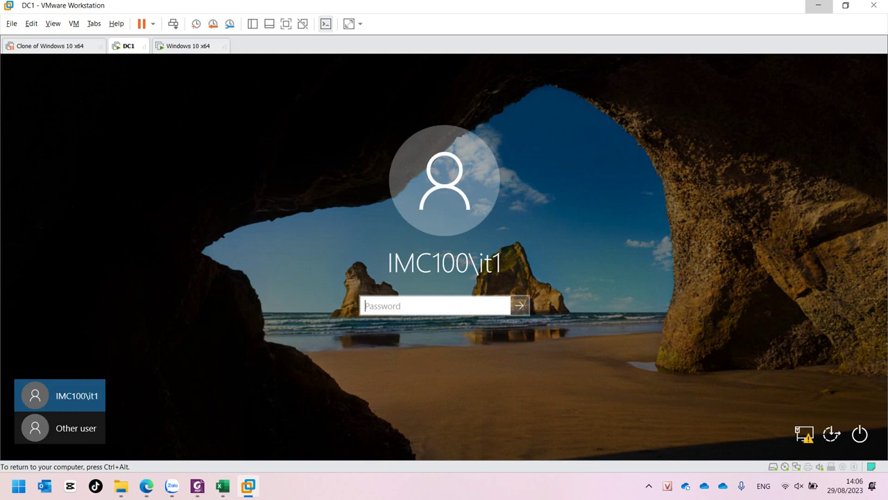
{"action": "left_click", "coordinate": [59, 427]}
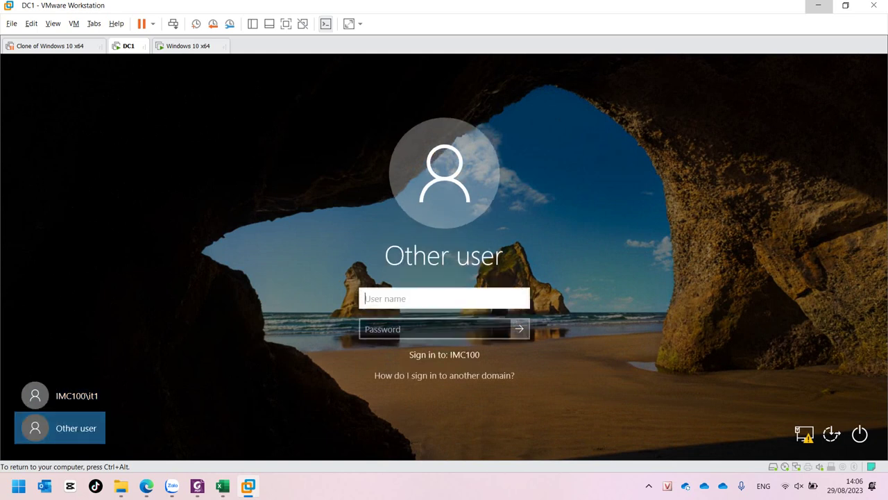
{"action": "type", "text": "administrator"}
{"action": "key", "text": "Tab"}
{"action": "type", "text": "***"}
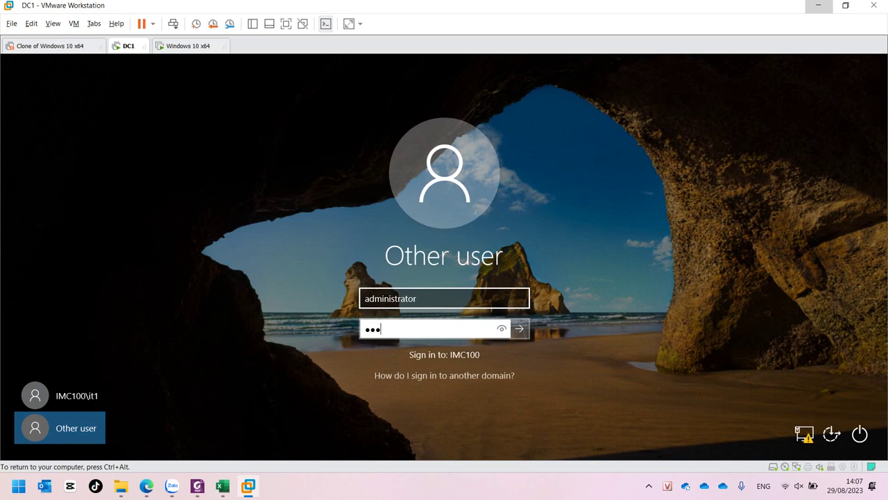
{"action": "key", "text": "Return"}
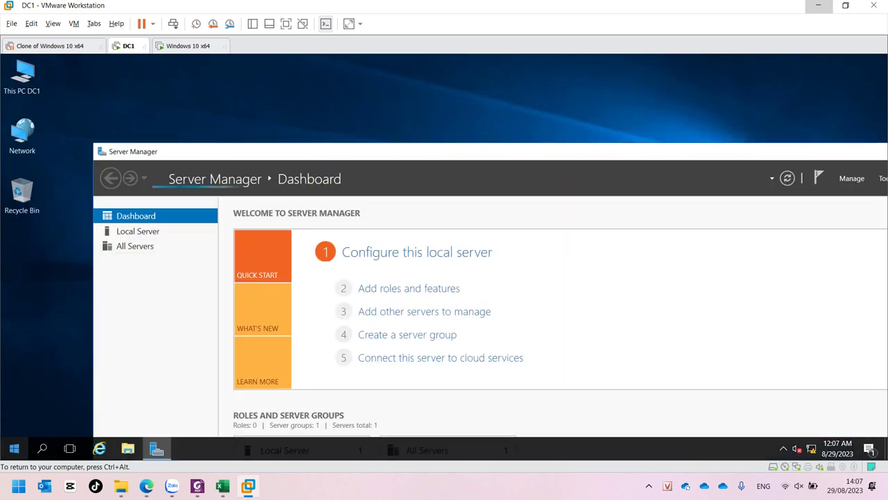
- Launch Group Policy Management from the Windows Administrative Tools group in the Start menu
{"action": "key", "text": "super"}
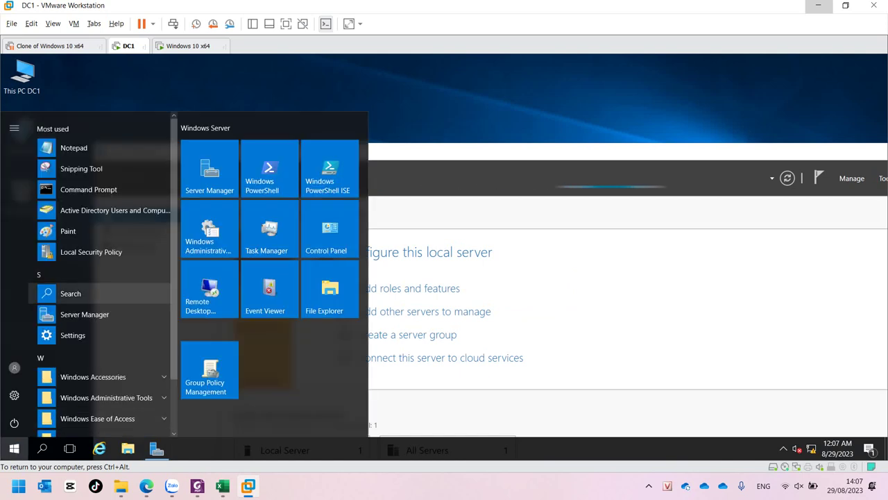
{"action": "scroll", "coordinate": [104, 314], "scroll_direction": "down", "scroll_amount": 2}
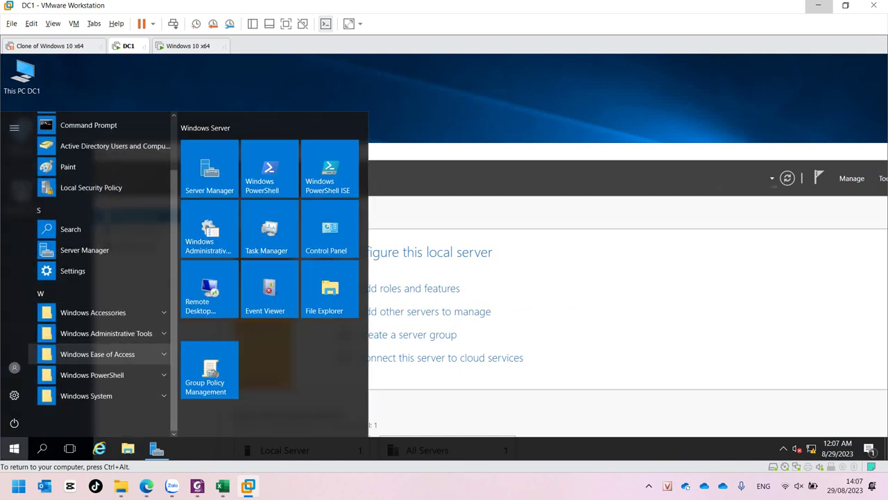
{"action": "left_click", "coordinate": [104, 332]}
{"action": "scroll", "coordinate": [104, 333], "scroll_direction": "down", "scroll_amount": 4}
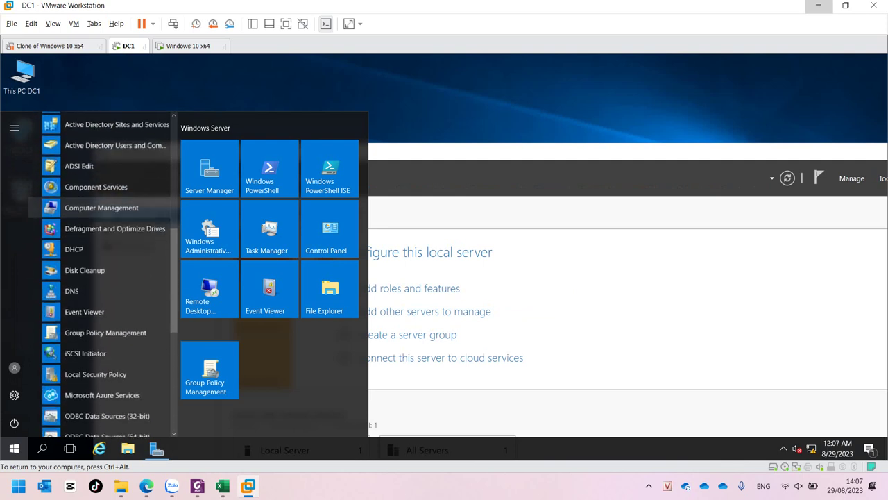
{"action": "left_click", "coordinate": [104, 332]}
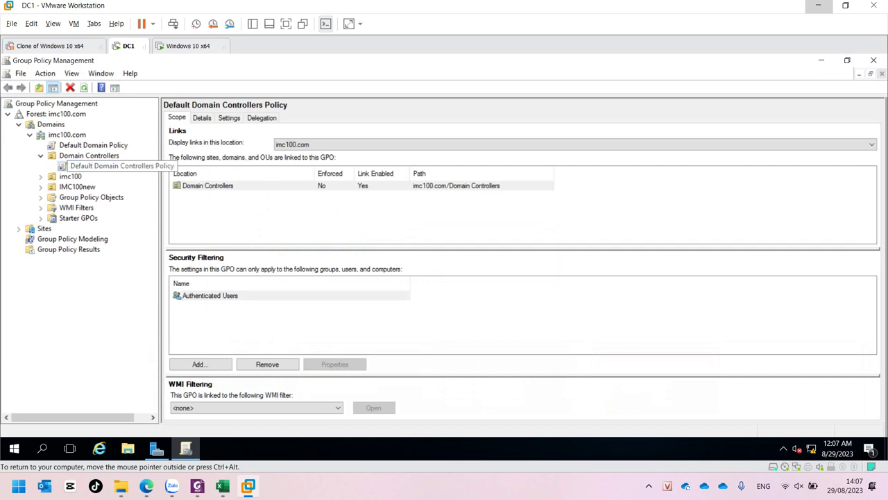
- Select the Default Domain Controllers Policy link and check its action menu
{"action": "left_click", "coordinate": [104, 166]}
{"action": "right_click", "coordinate": [60, 166]}
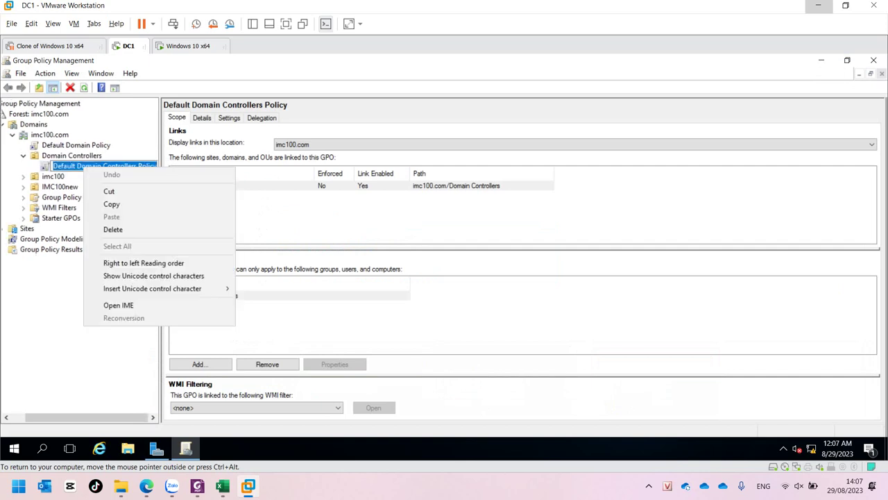
{"action": "key", "text": "Escape"}
{"action": "key", "text": "Escape"}
{"action": "right_click", "coordinate": [63, 166]}
{"action": "key", "text": "Escape"}
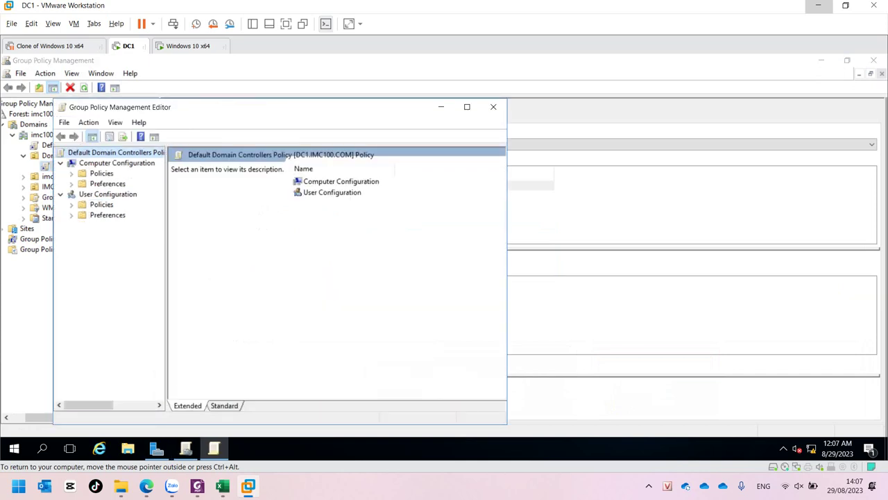
- Expand Policies > Windows Settings > Security Settings > Local Policies > User Rights Assignment in a maximized editor
{"action": "double_click", "coordinate": [101, 173]}
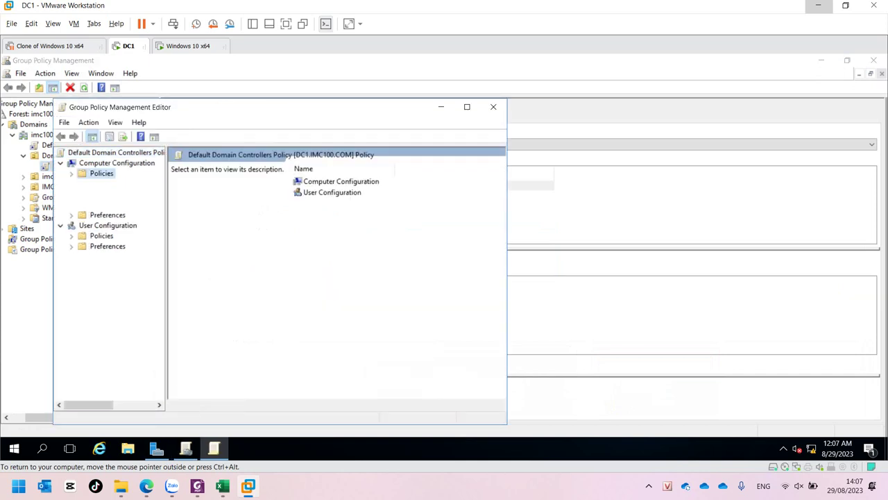
{"action": "left_click", "coordinate": [127, 194]}
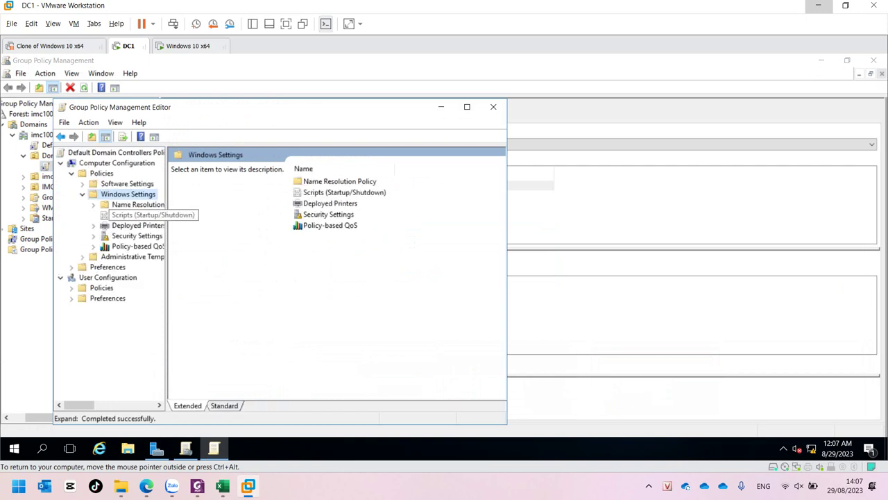
{"action": "left_click", "coordinate": [137, 235]}
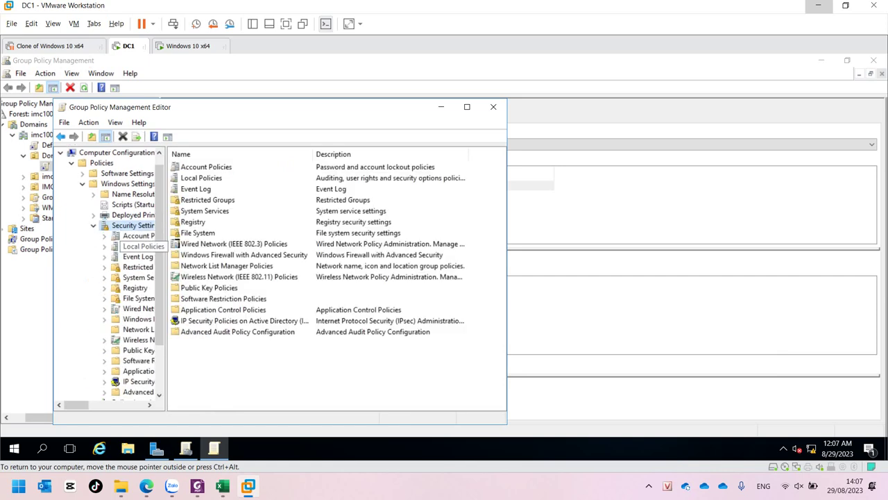
{"action": "left_click", "coordinate": [138, 246]}
{"action": "double_click", "coordinate": [202, 178]}
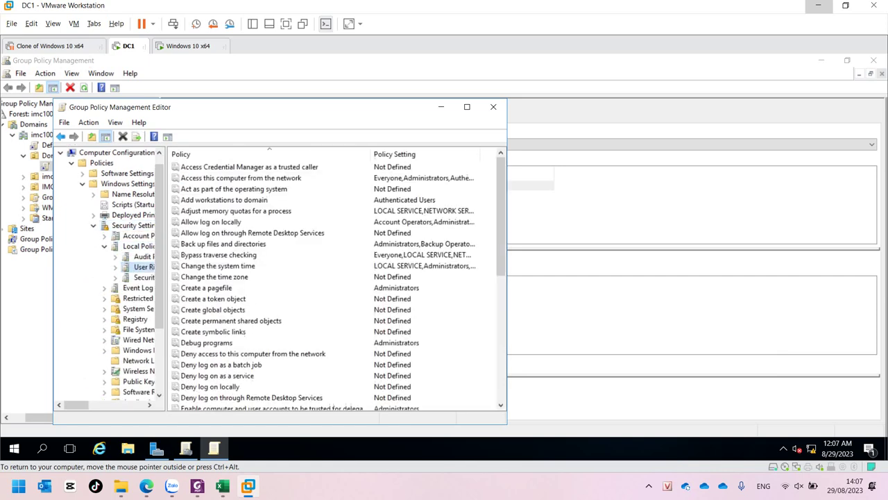
{"action": "left_click", "coordinate": [467, 106]}
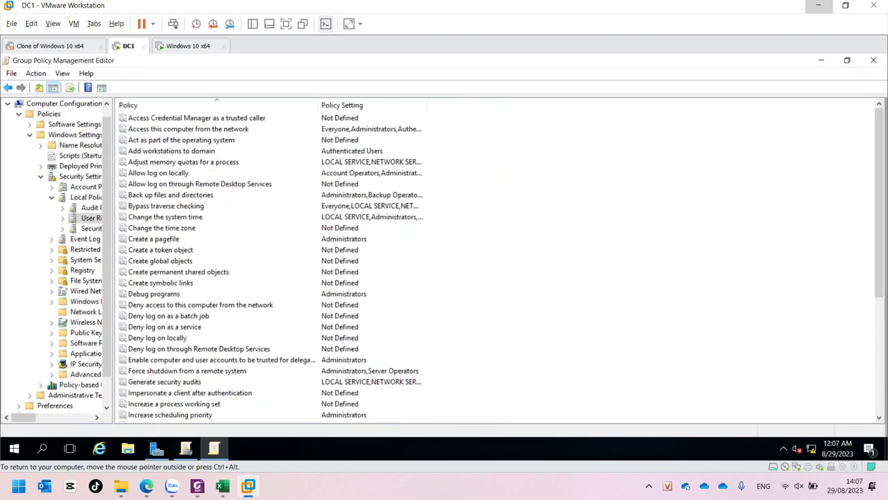
{"action": "scroll", "coordinate": [496, 263], "scroll_direction": "down", "scroll_amount": 3}
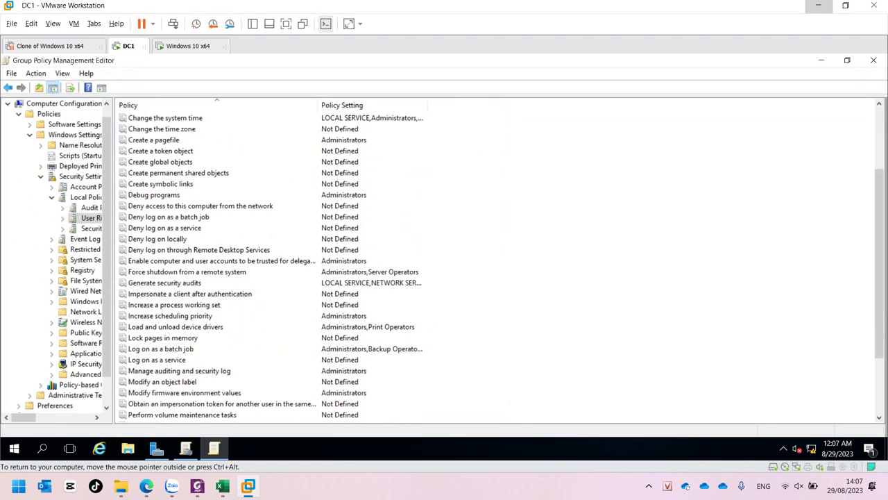
{"action": "scroll", "coordinate": [497, 264], "scroll_direction": "down", "scroll_amount": 3}
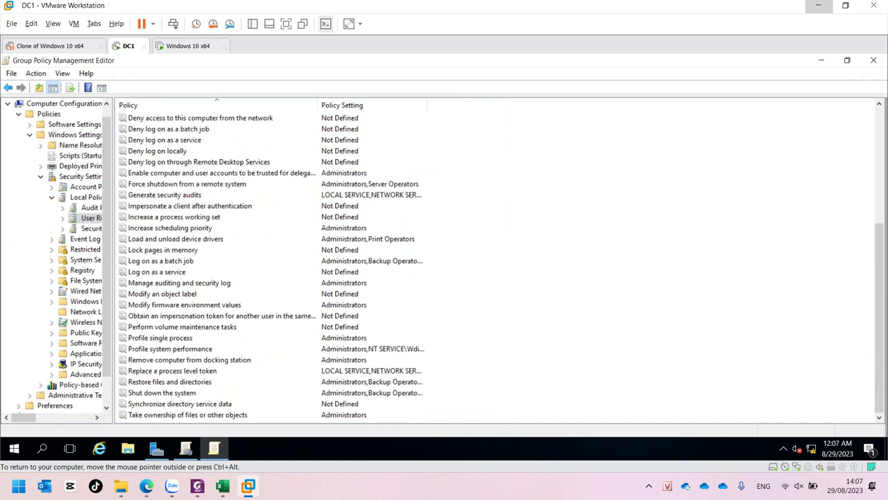
- Add IMC100\it1 to the Shut down the system right and apply the change
{"action": "left_click", "coordinate": [162, 393]}
{"action": "key", "text": "Return"}
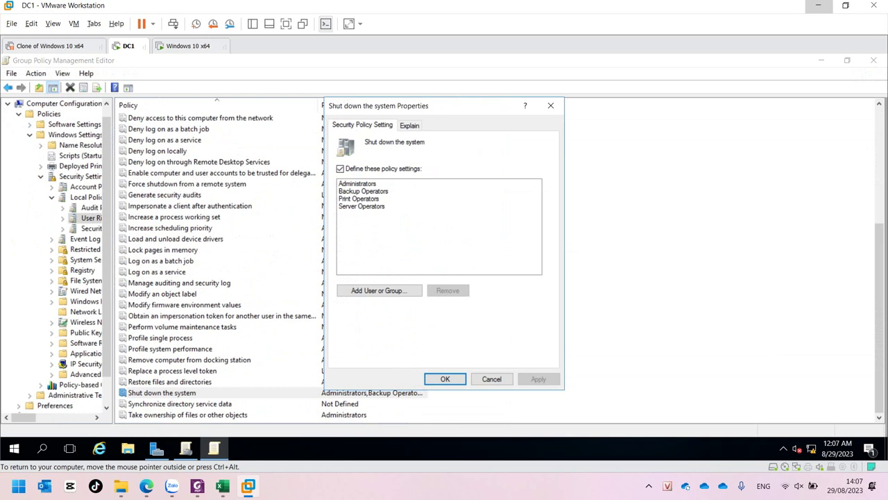
{"action": "left_click", "coordinate": [379, 290]}
{"action": "left_click", "coordinate": [522, 238]}
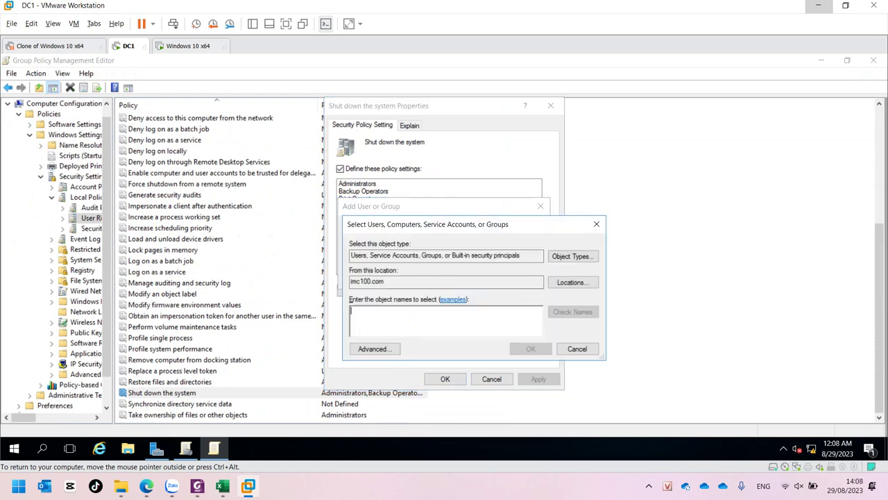
{"action": "type", "text": "it1"}
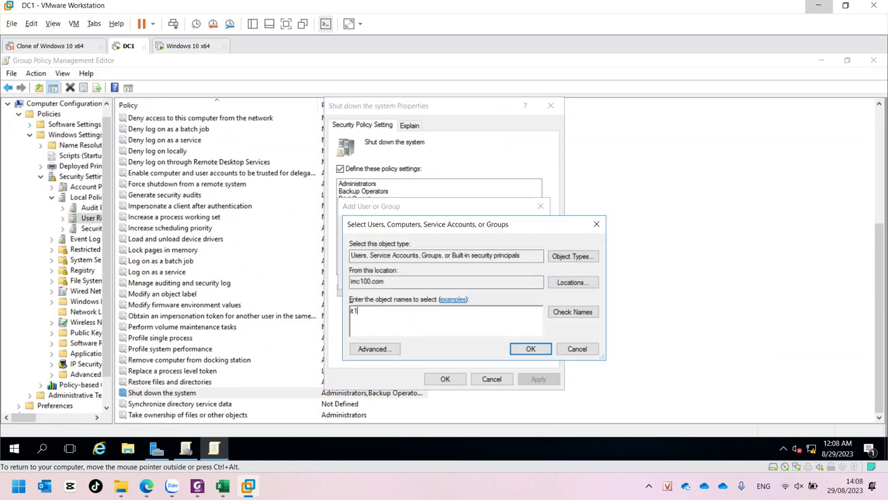
{"action": "key", "text": "ctrl+k"}
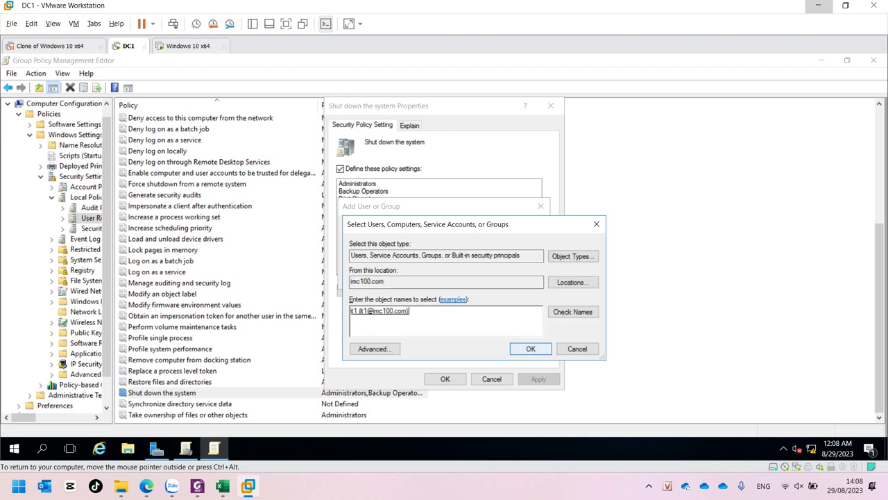
{"action": "key", "text": "Return"}
{"action": "key", "text": "Return"}
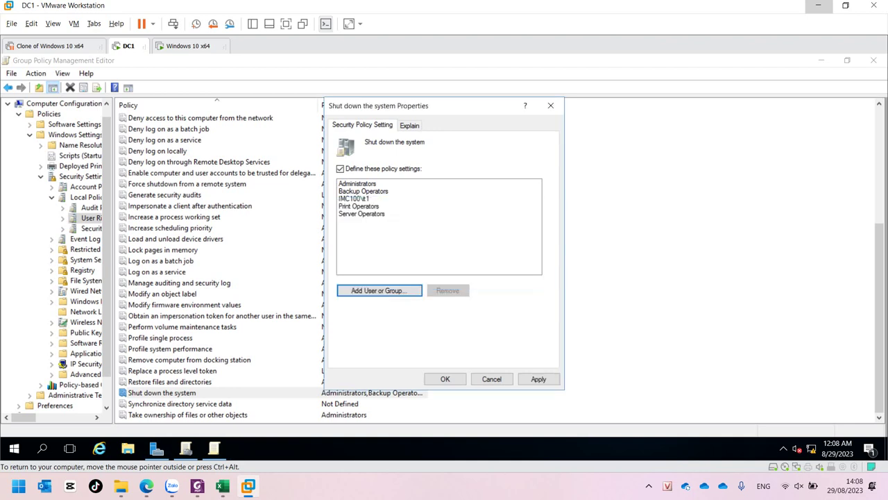
{"action": "key", "text": "alt+a"}
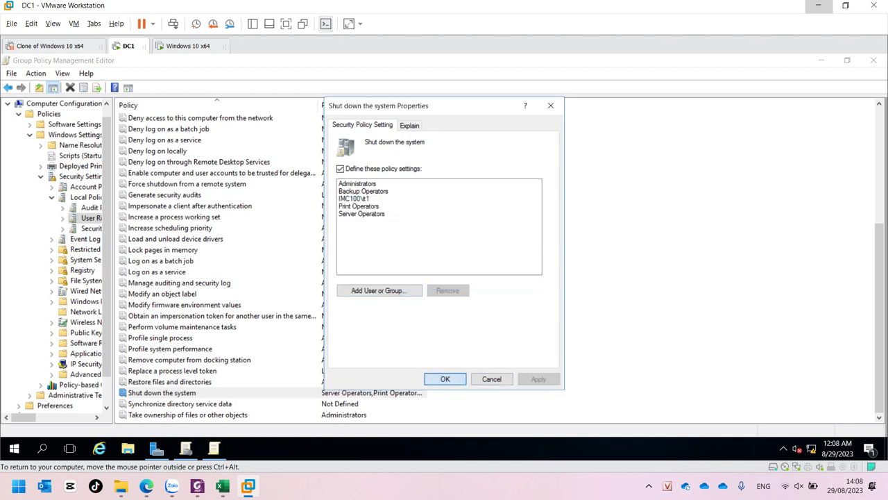
{"action": "key", "text": "Return"}
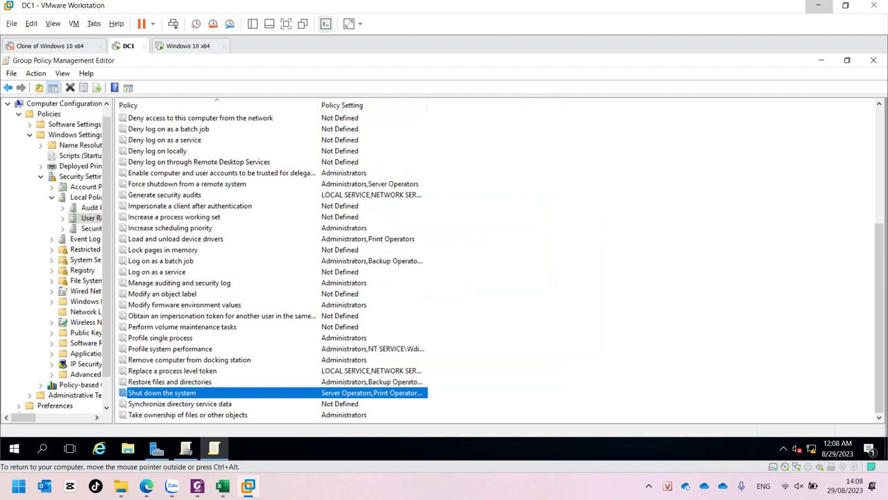
- Review Deny log on locally and Shut down the system, then close the policy editor
{"action": "left_click", "coordinate": [157, 151]}
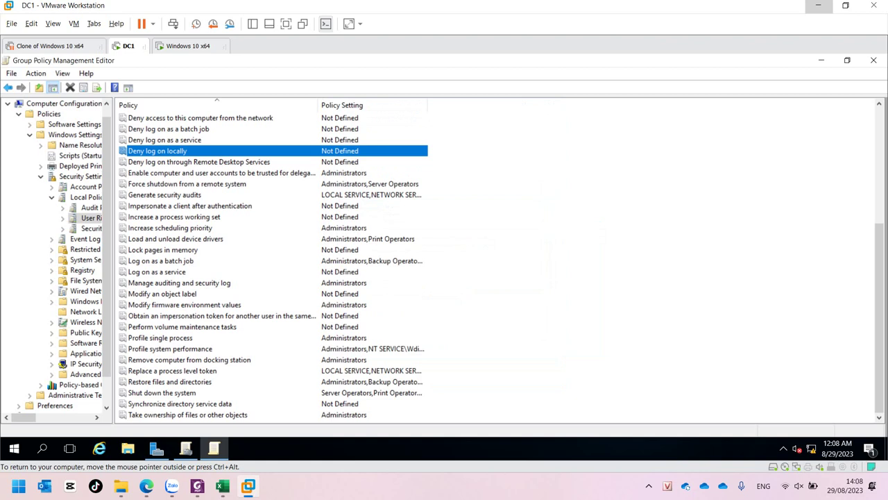
{"action": "left_click", "coordinate": [162, 392]}
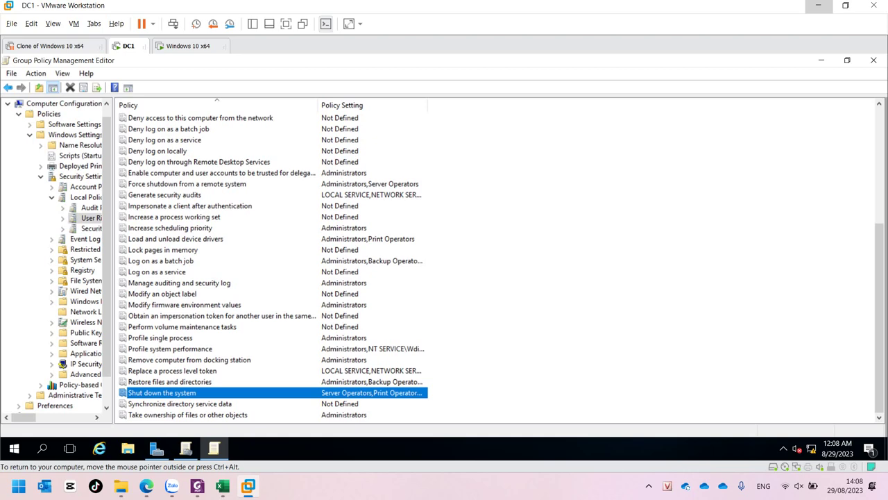
{"action": "left_click", "coordinate": [874, 60]}
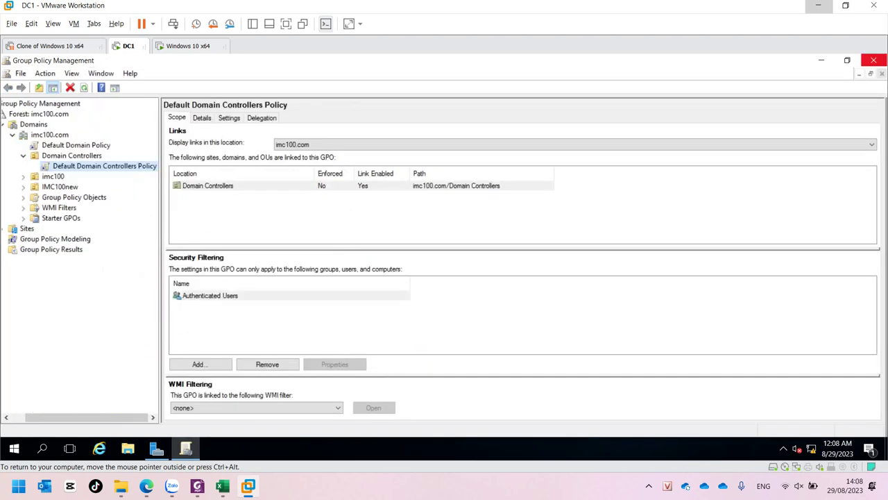
- Close Group Policy Management and Server Manager, then run gpupdate /force
{"action": "left_click", "coordinate": [874, 61]}
{"action": "left_click", "coordinate": [874, 67]}
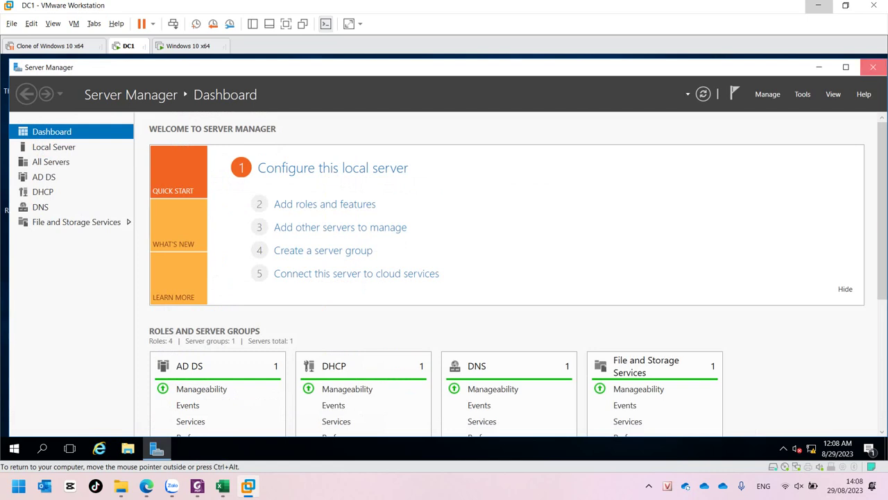
{"action": "key", "text": "super+r"}
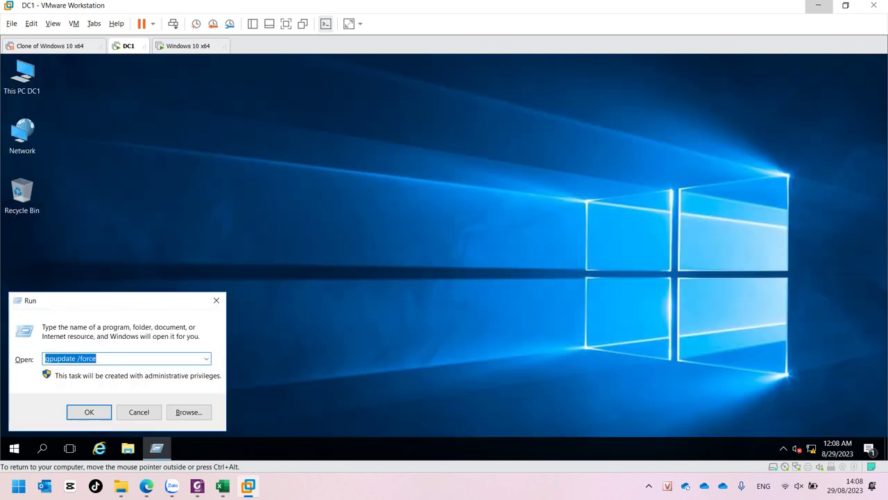
{"action": "key", "text": "Return"}
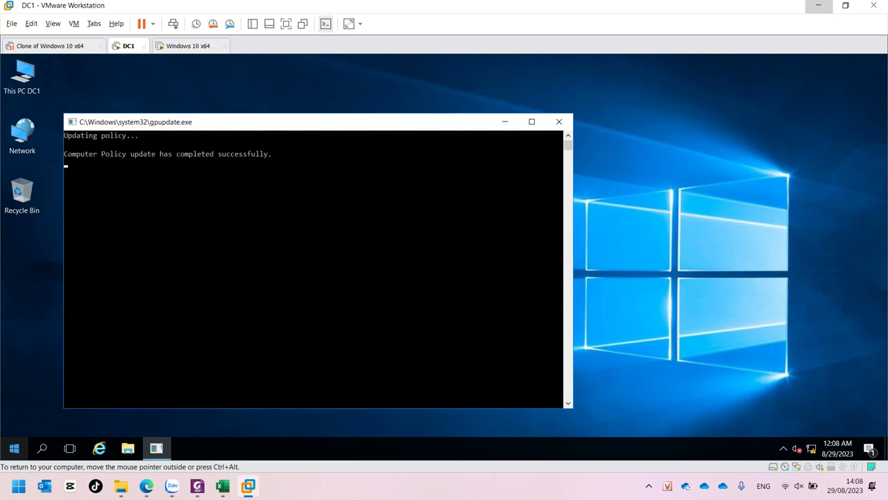
- Sign out of the administrator session from the Start menu
{"action": "left_click", "coordinate": [14, 447]}
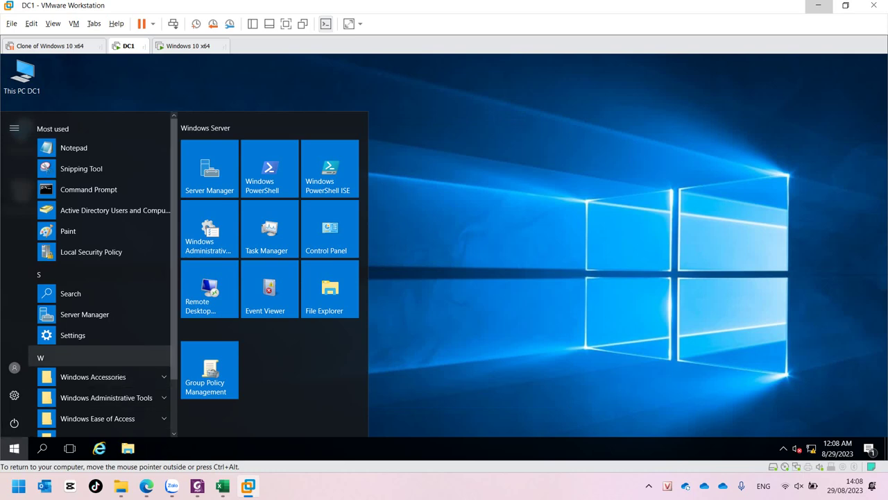
{"action": "left_click", "coordinate": [14, 367]}
{"action": "left_click", "coordinate": [20, 336]}
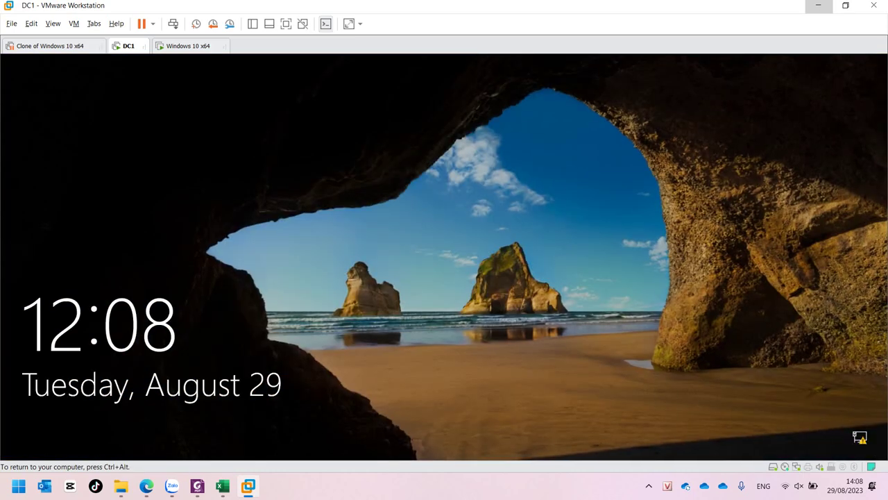
- Sign in via Other user as it1 with that account's password
{"action": "key", "text": "space"}
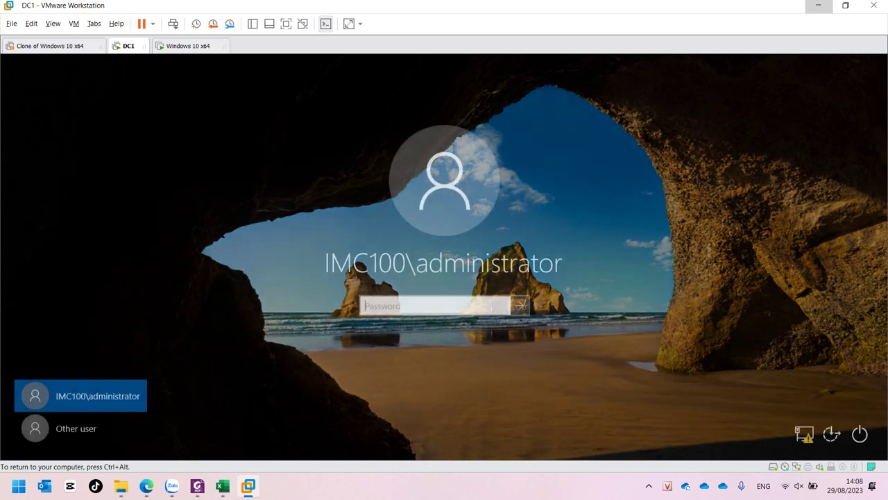
{"action": "left_click", "coordinate": [76, 428]}
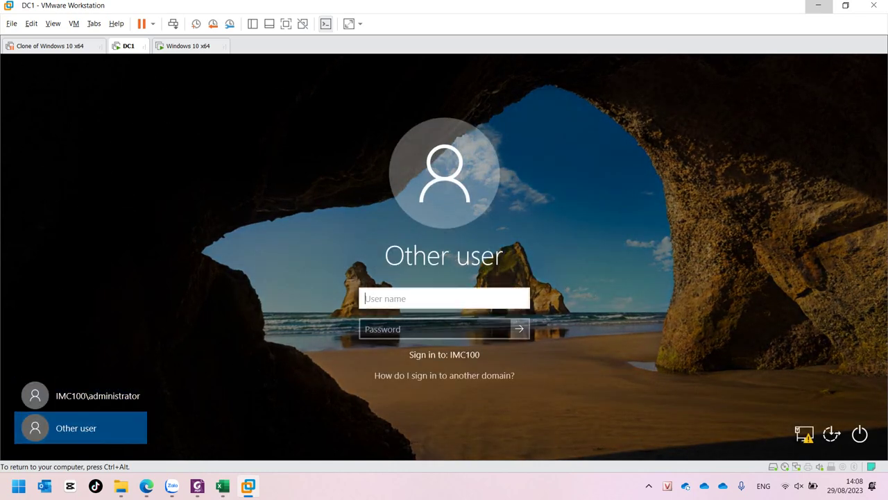
{"action": "type", "text": "it1"}
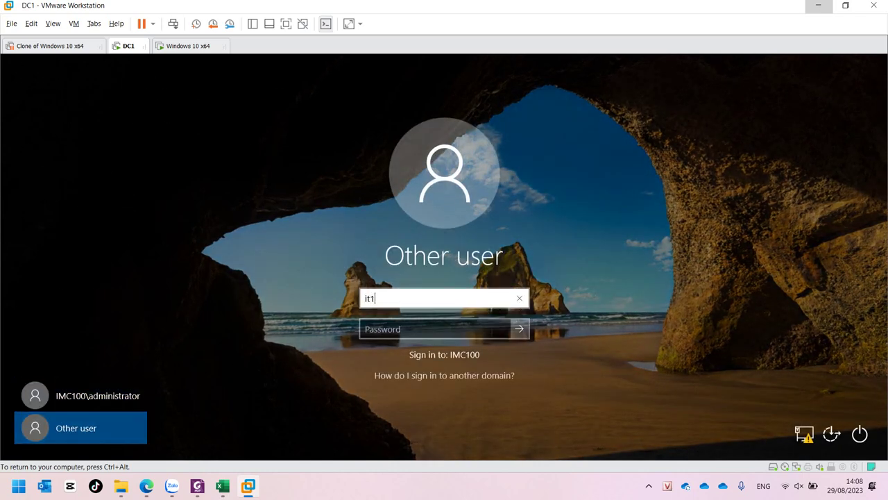
{"action": "key", "text": "Tab"}
{"action": "type", "text": "P@s"}
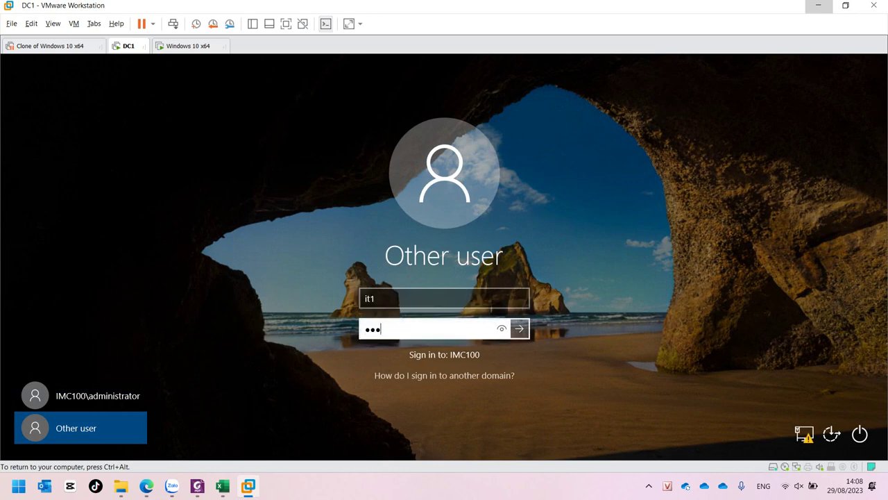
{"action": "key", "text": "Return"}
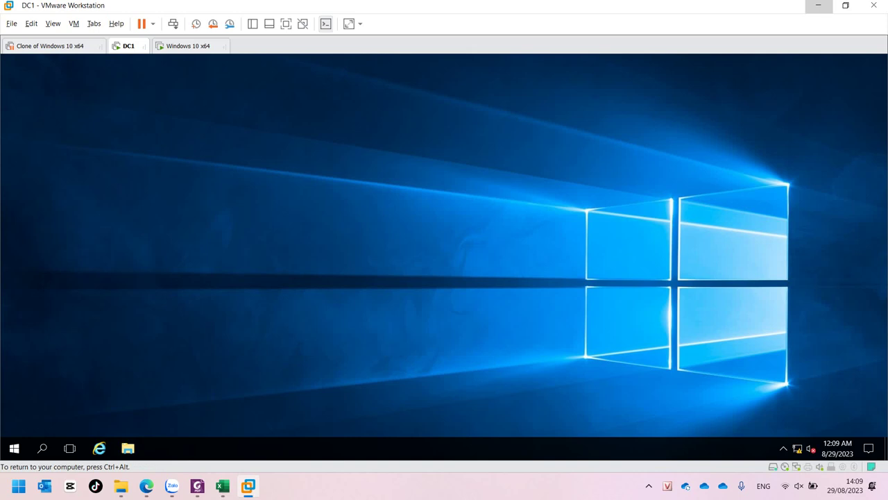
- Restart the server from the Start menu's power options
{"action": "left_click", "coordinate": [14, 448]}
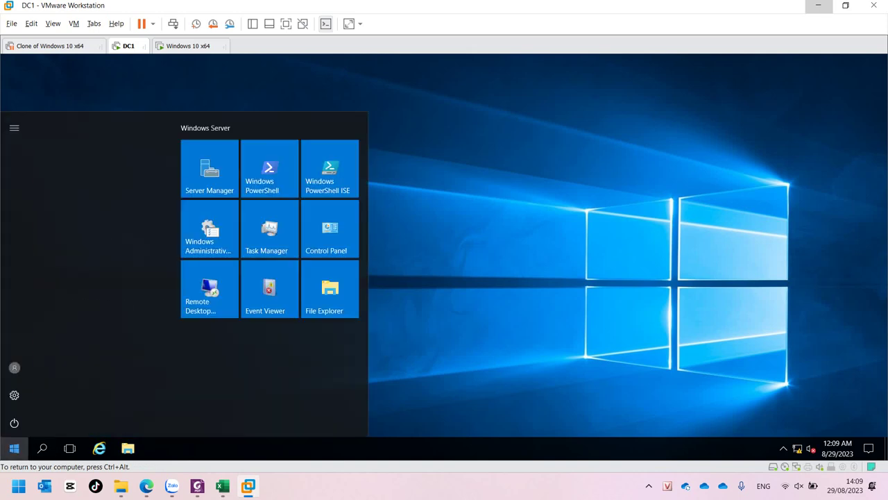
{"action": "left_click", "coordinate": [14, 423]}
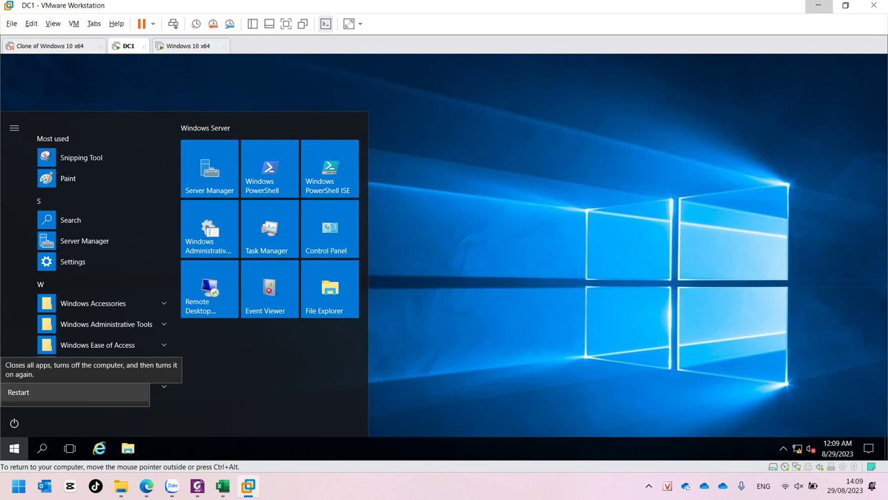
{"action": "left_click", "coordinate": [18, 392]}
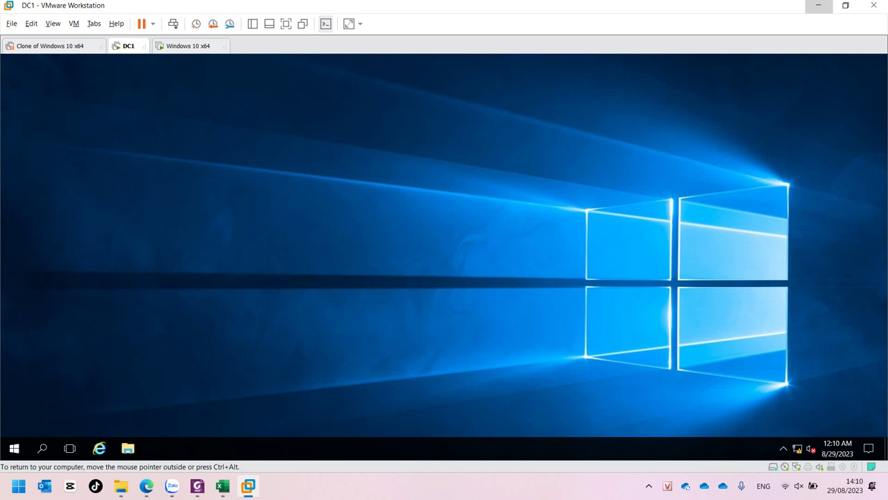
- Sign out of the it1 session from the Start menu account options
{"action": "left_click", "coordinate": [13, 448]}
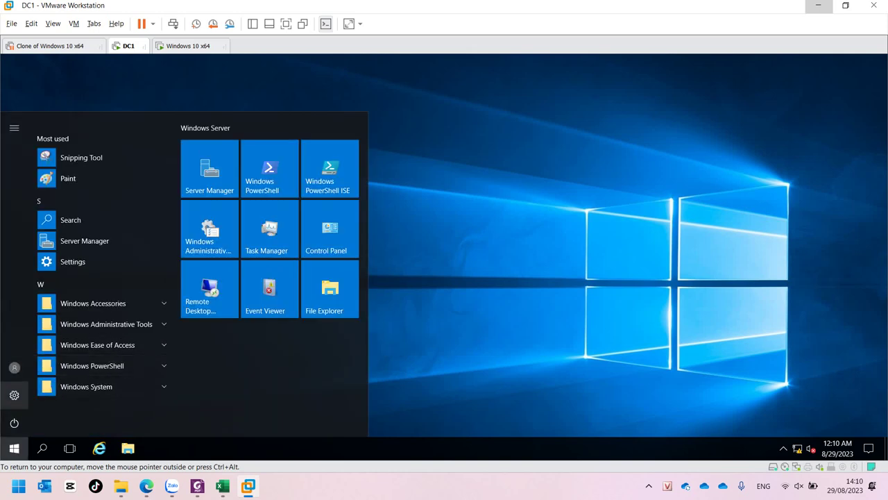
{"action": "left_click", "coordinate": [14, 367]}
{"action": "left_click", "coordinate": [20, 336]}
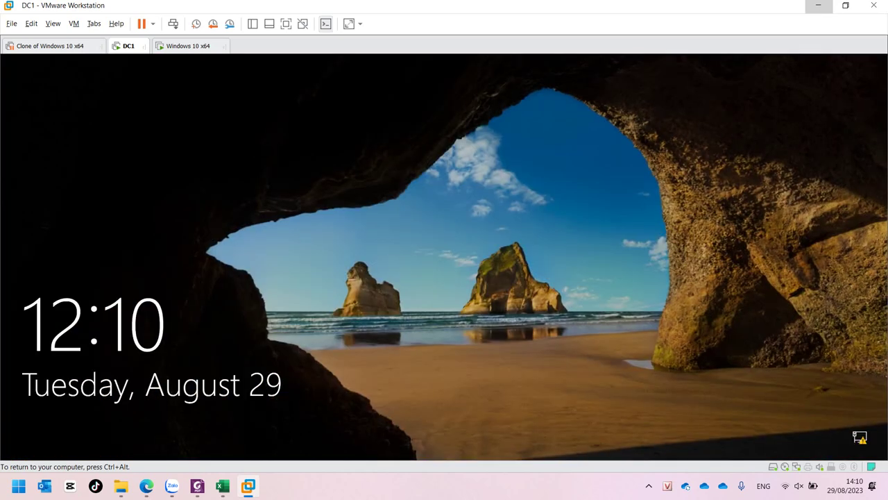
- Sign in via Other user as administrator with the administrator password
{"action": "key", "text": "ctrl+g"}
{"action": "key", "text": "space"}
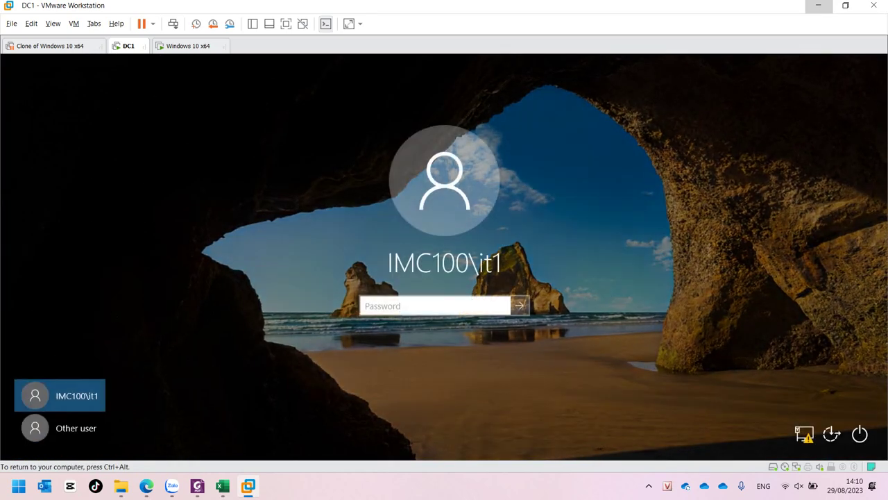
{"action": "left_click", "coordinate": [60, 428]}
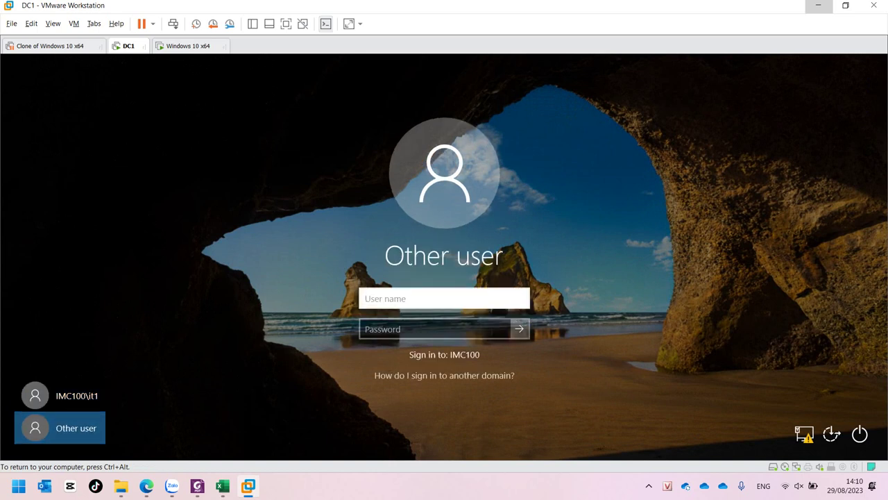
{"action": "type", "text": "administrator"}
{"action": "key", "text": "Tab"}
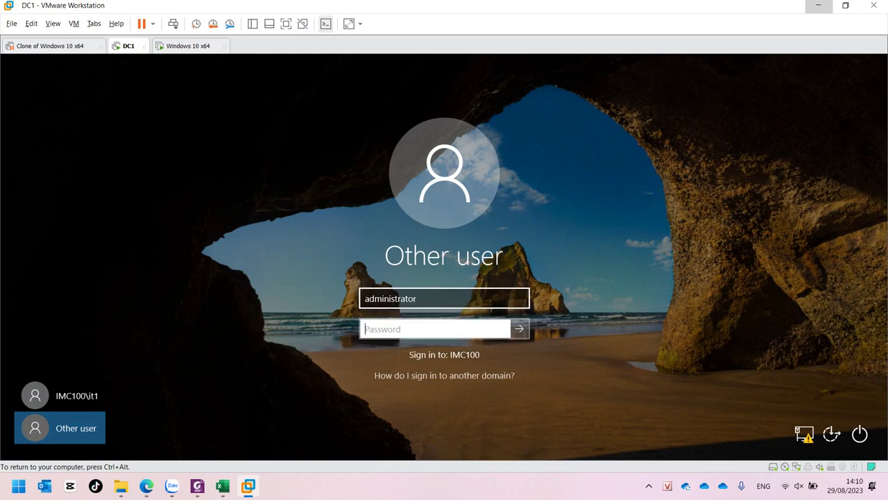
{"action": "type", "text": "****"}
{"action": "key", "text": "Return"}
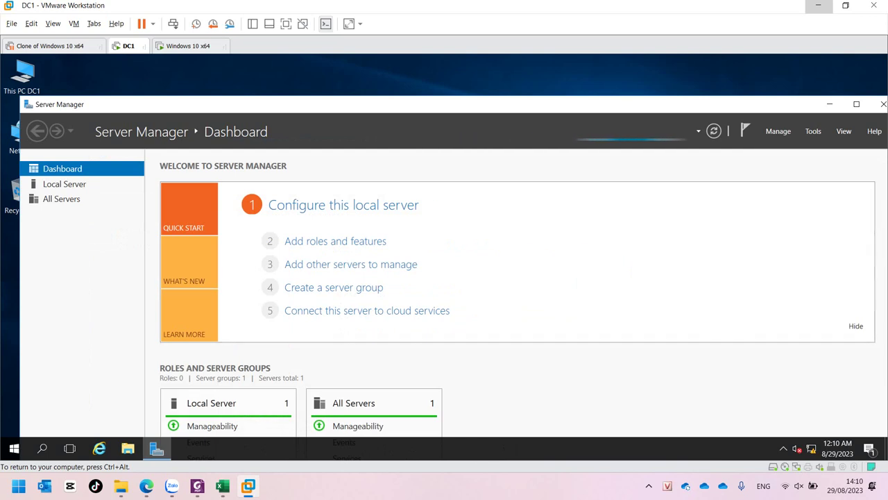
- Lock the administrator session from the Start menu account options
{"action": "left_click", "coordinate": [14, 447]}
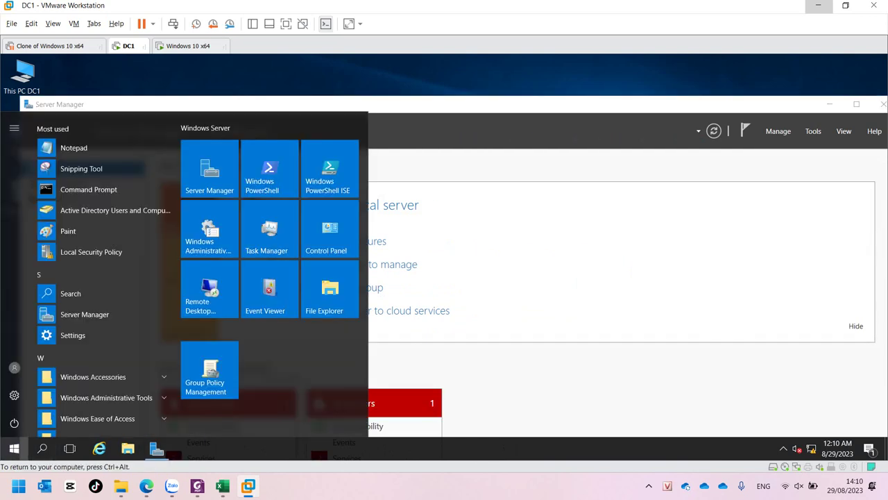
{"action": "left_click", "coordinate": [14, 367]}
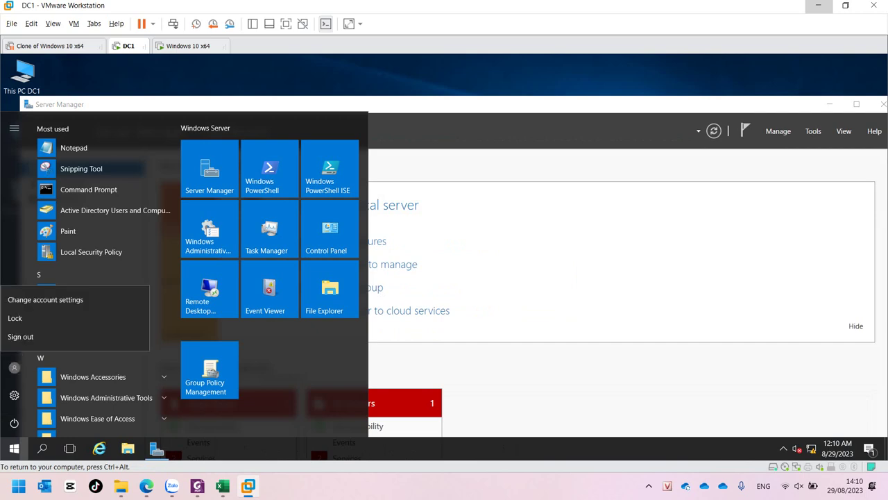
{"action": "left_click", "coordinate": [15, 318]}
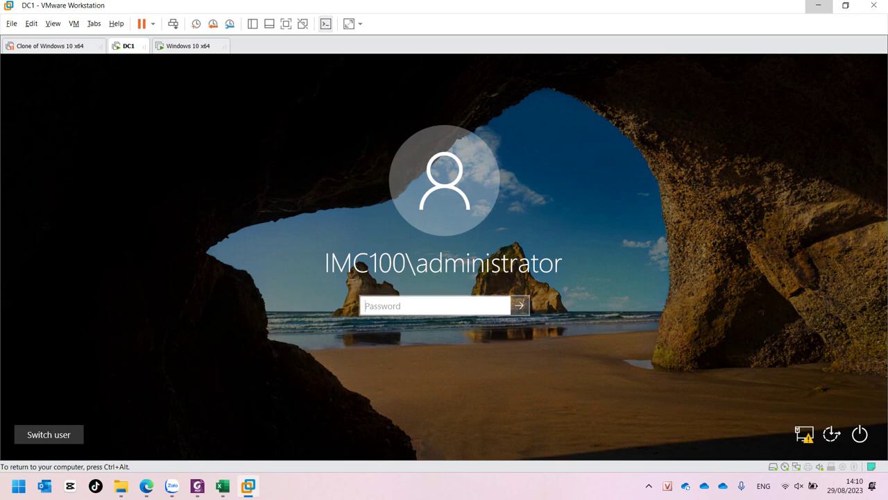
- Check the sign-in screen's power button offers Shut down and Restart, then return to sign-in
{"action": "left_click", "coordinate": [860, 433]}
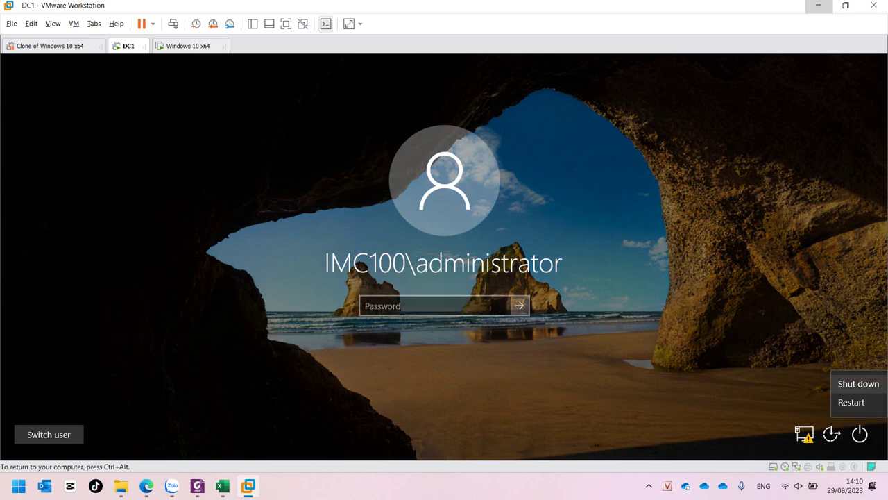
{"action": "left_click", "coordinate": [858, 383]}
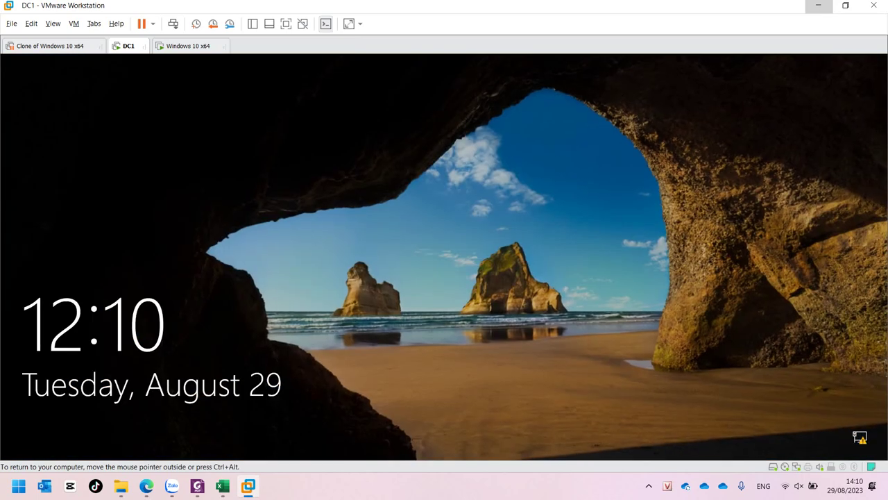
{"action": "key", "text": "ctrl+alt+Insert"}
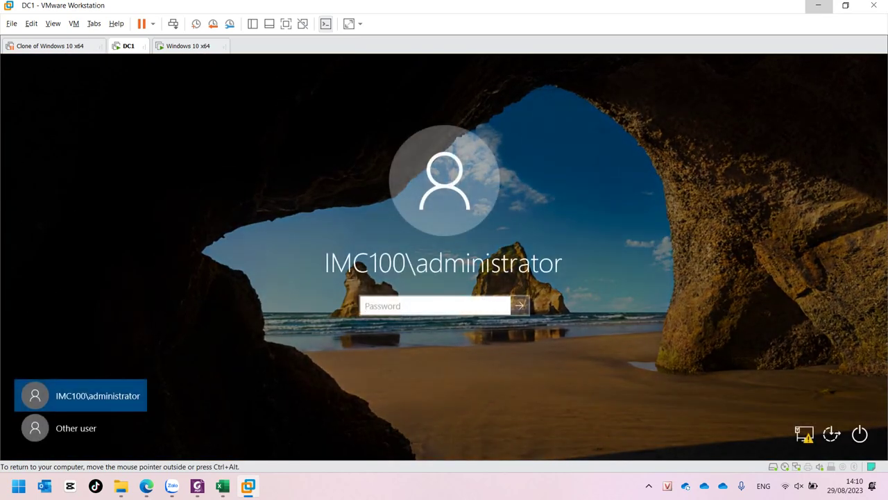
- Sign in via Other user as it1 with that account's password
{"action": "left_click", "coordinate": [77, 428]}
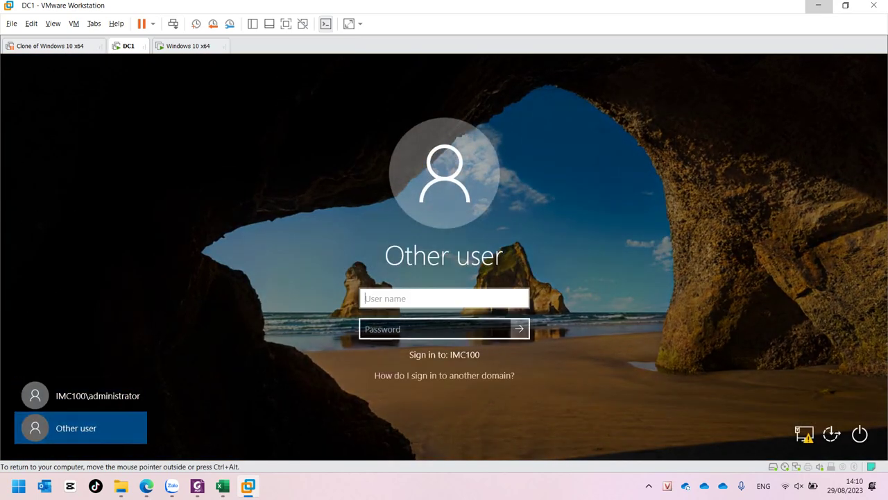
{"action": "type", "text": "it1"}
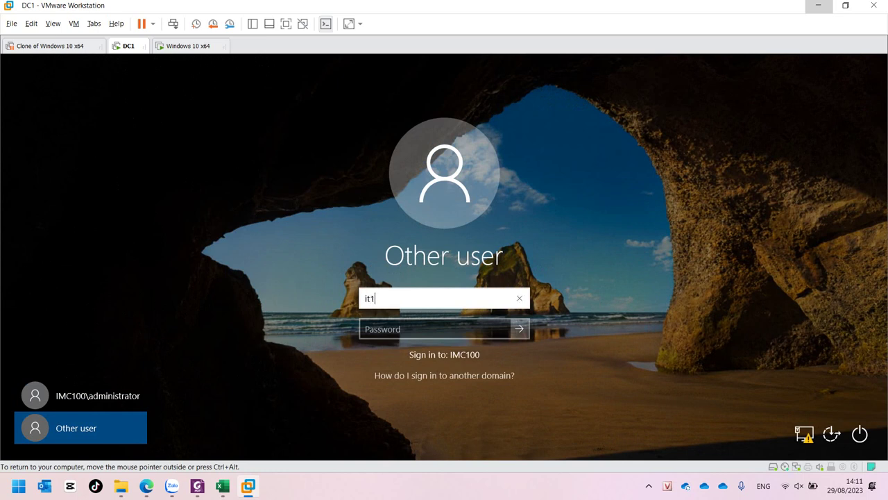
{"action": "key", "text": "Tab"}
{"action": "type", "text": "123"}
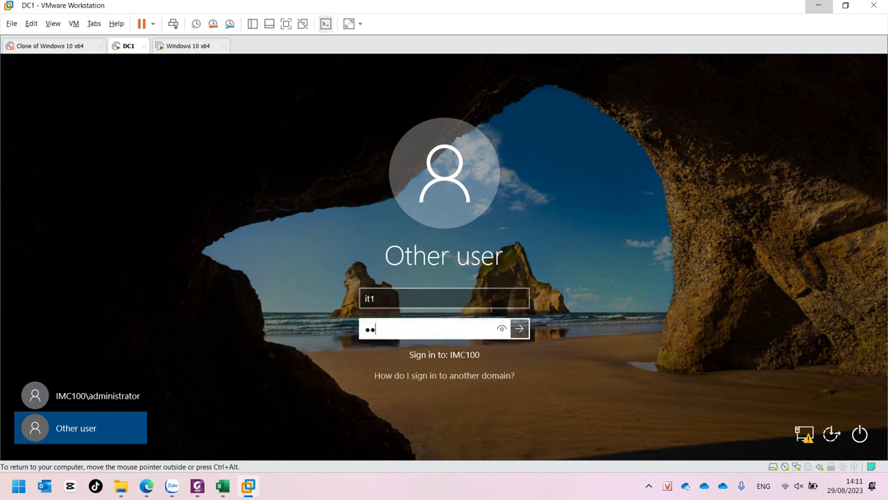
{"action": "key", "text": "Return"}
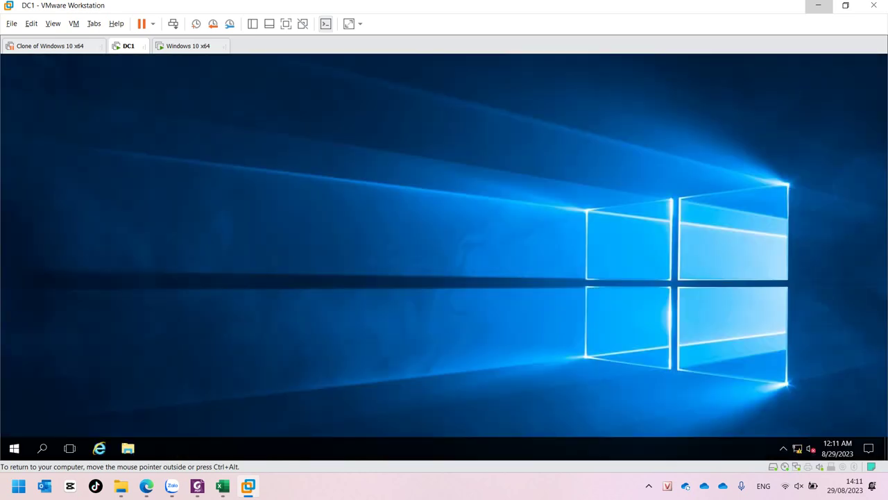
- Confirm it1's Start menu Power options include Shut down and Restart, then close the menu
{"action": "left_click", "coordinate": [14, 448]}
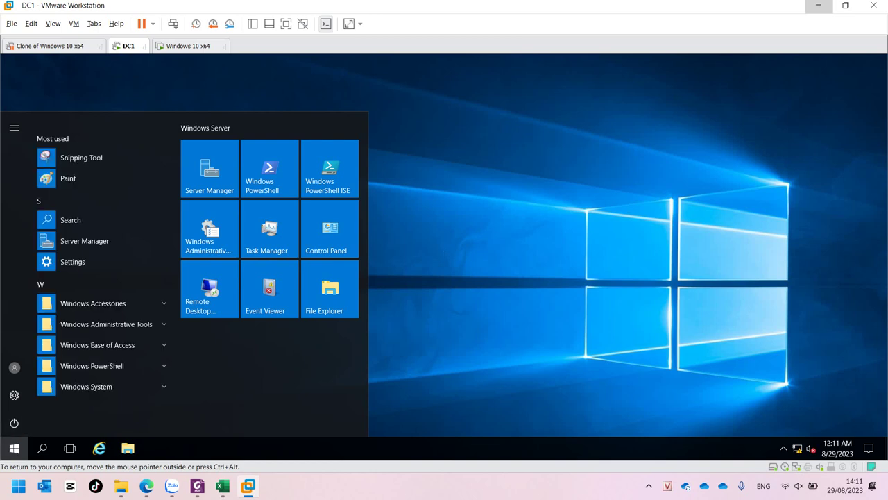
{"action": "left_click", "coordinate": [14, 423]}
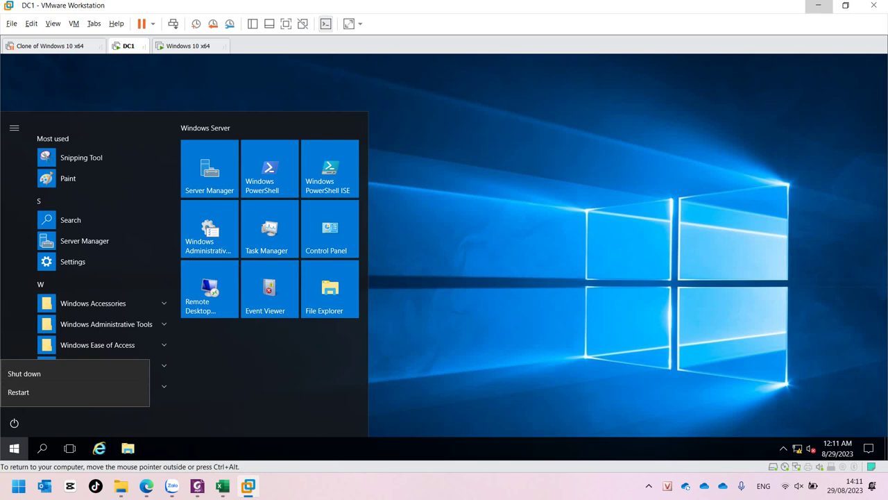
{"action": "key", "text": "Escape"}
{"action": "key", "text": "Escape"}
{"action": "key", "text": "ctrl+alt"}
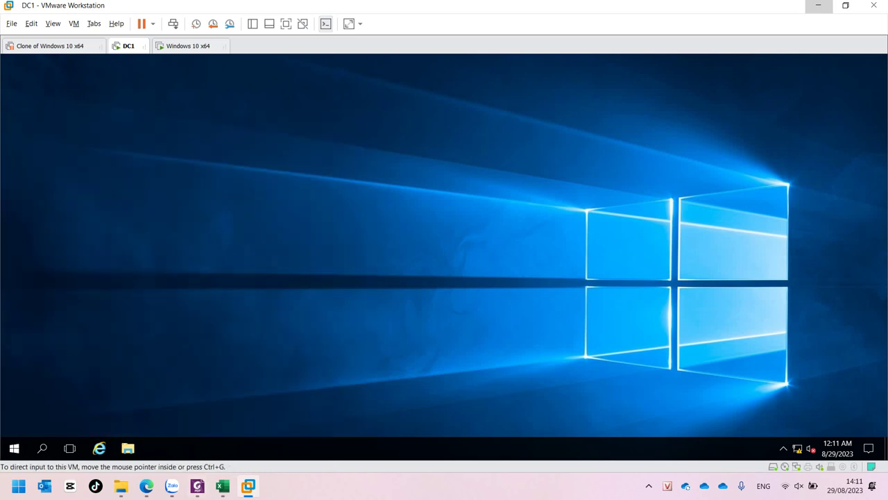
- Scroll the Windows Server 2008 tutorial PDF from page 39 to page 43 (BÀI 7: Home Folder – User Profile)
{"action": "left_click", "coordinate": [197, 485]}
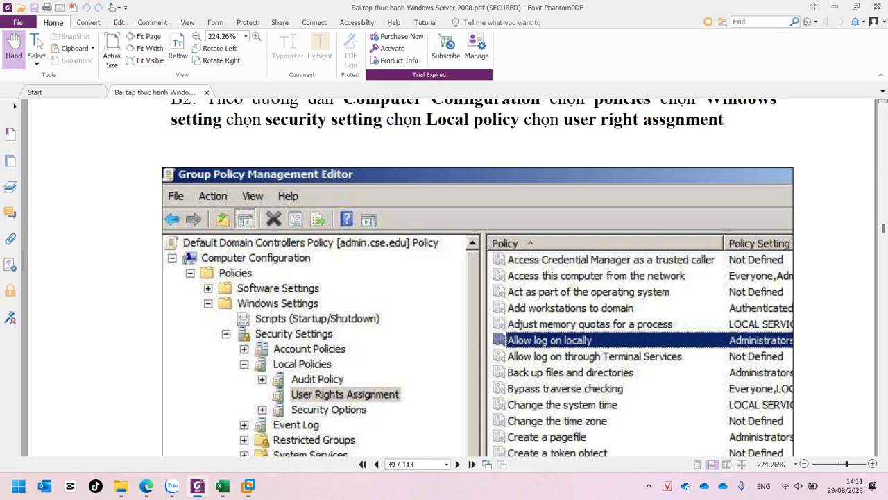
{"action": "scroll", "coordinate": [477, 277], "scroll_direction": "down", "scroll_amount": 2}
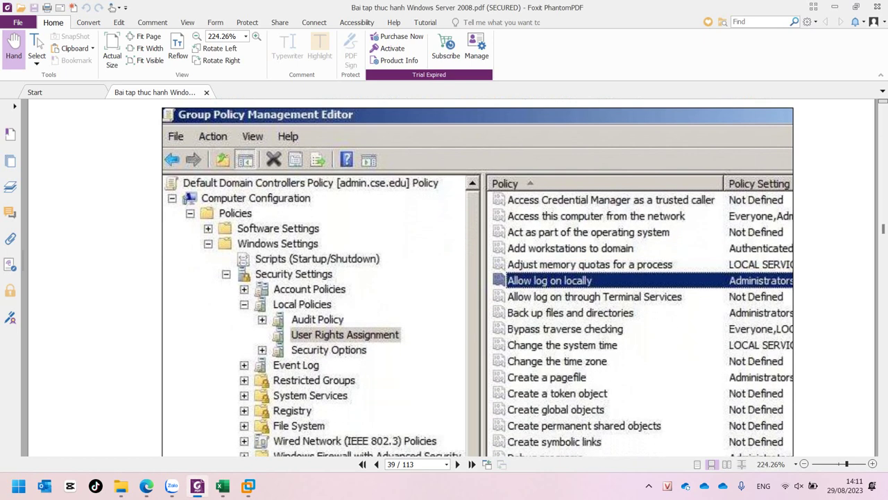
{"action": "scroll", "coordinate": [477, 278], "scroll_direction": "down", "scroll_amount": 5}
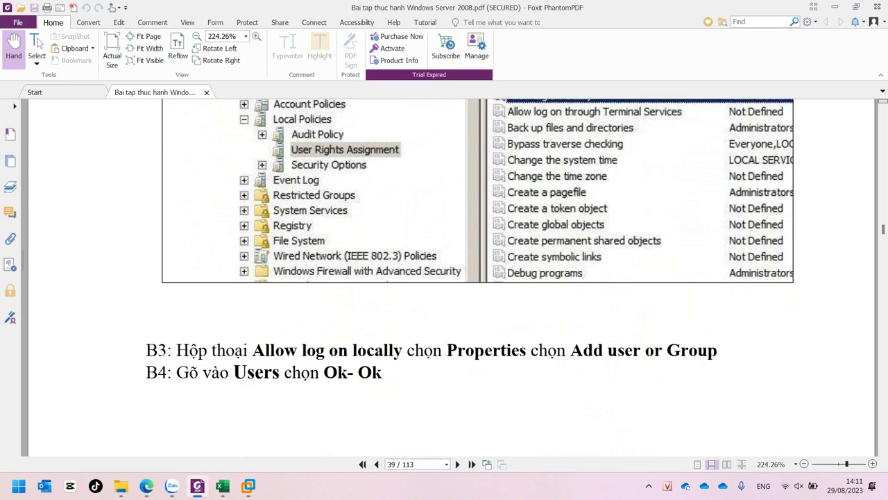
{"action": "scroll", "coordinate": [477, 278], "scroll_direction": "down", "scroll_amount": 12}
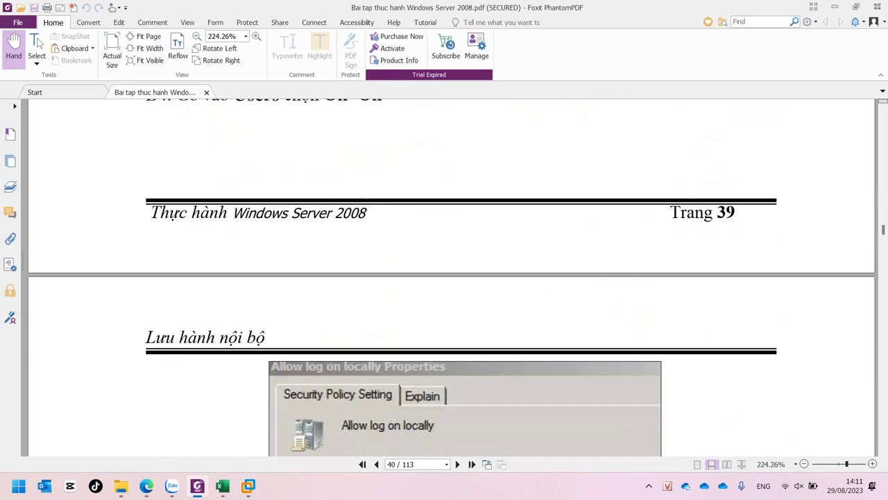
{"action": "scroll", "coordinate": [451, 277], "scroll_direction": "down", "scroll_amount": 15}
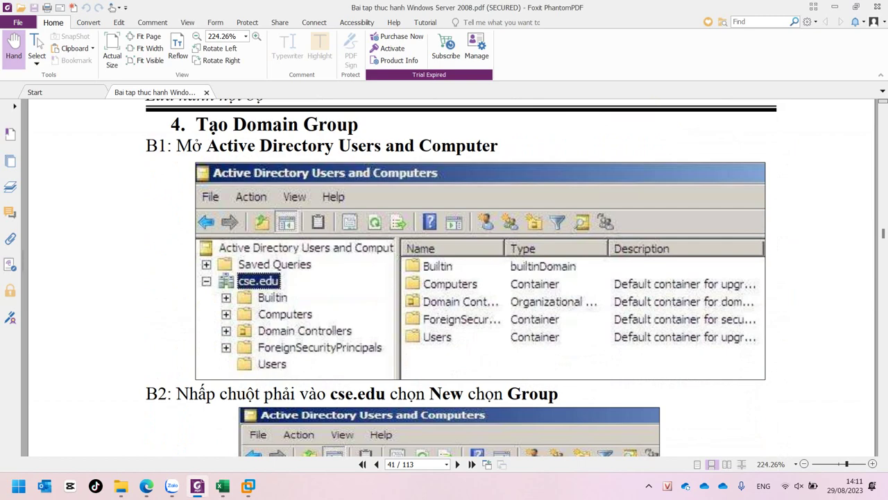
{"action": "scroll", "coordinate": [462, 278], "scroll_direction": "down", "scroll_amount": 5}
{"action": "scroll", "coordinate": [462, 278], "scroll_direction": "down", "scroll_amount": 4}
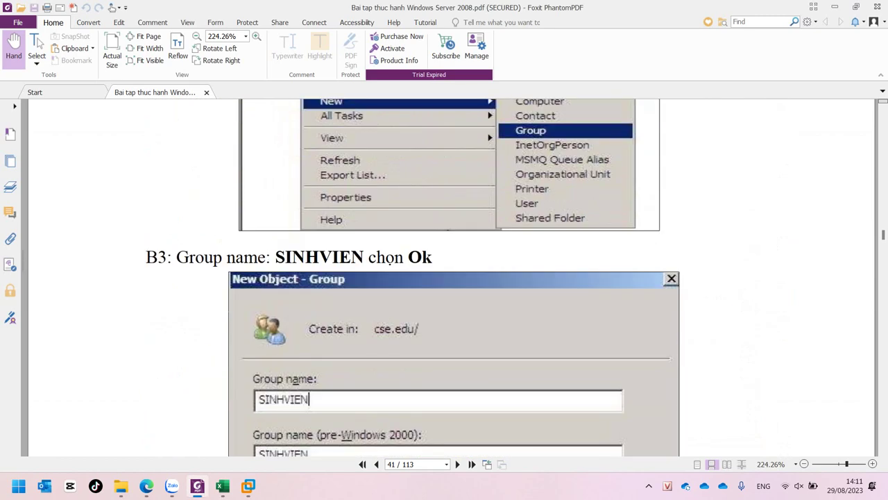
{"action": "scroll", "coordinate": [452, 277], "scroll_direction": "down", "scroll_amount": 8}
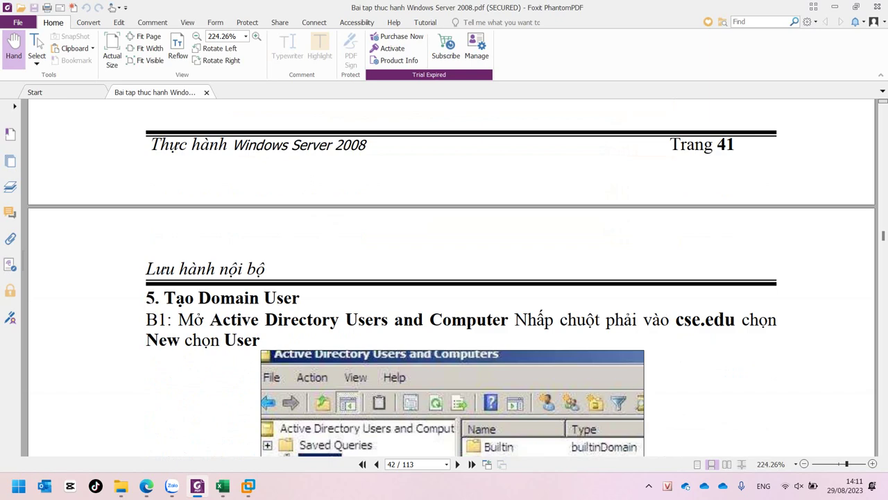
{"action": "scroll", "coordinate": [451, 277], "scroll_direction": "down", "scroll_amount": 5}
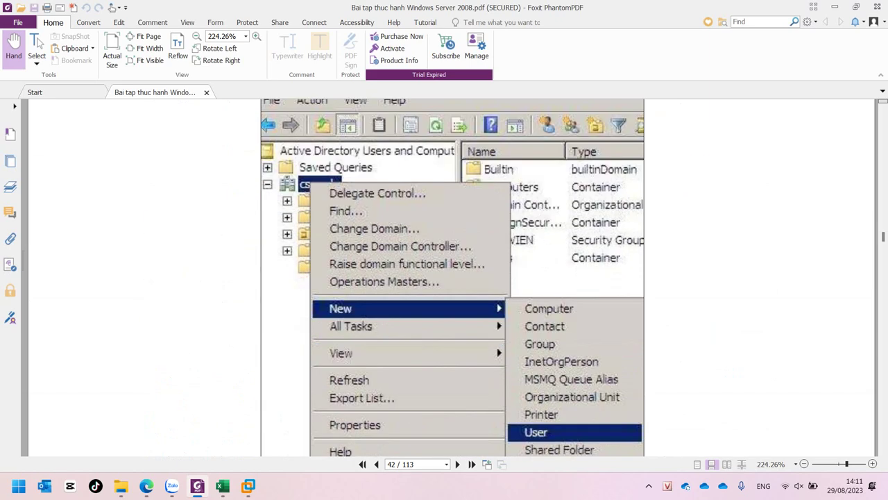
{"action": "scroll", "coordinate": [451, 278], "scroll_direction": "down", "scroll_amount": 4}
{"action": "scroll", "coordinate": [451, 277], "scroll_direction": "down", "scroll_amount": 2}
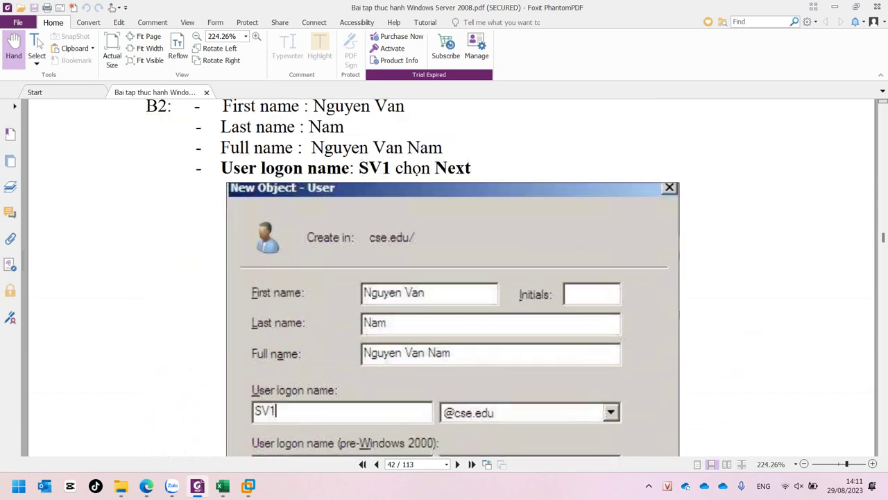
{"action": "scroll", "coordinate": [451, 278], "scroll_direction": "down", "scroll_amount": 10}
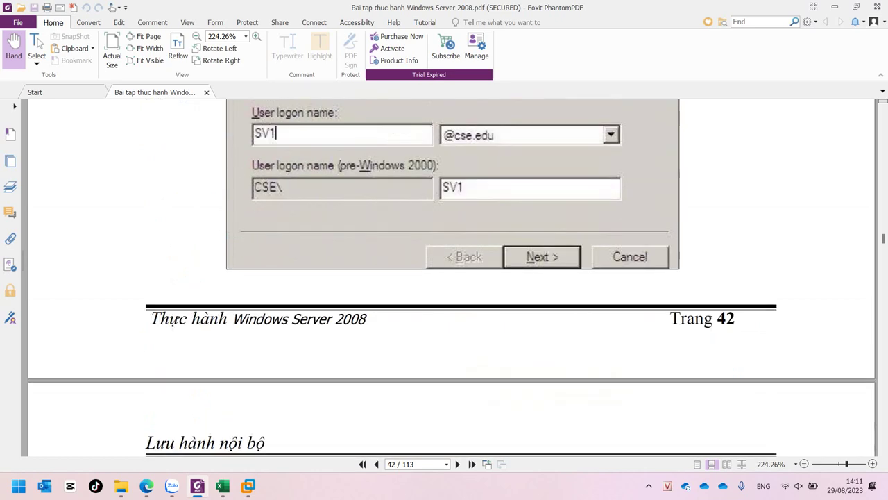
{"action": "scroll", "coordinate": [451, 277], "scroll_direction": "down", "scroll_amount": 8}
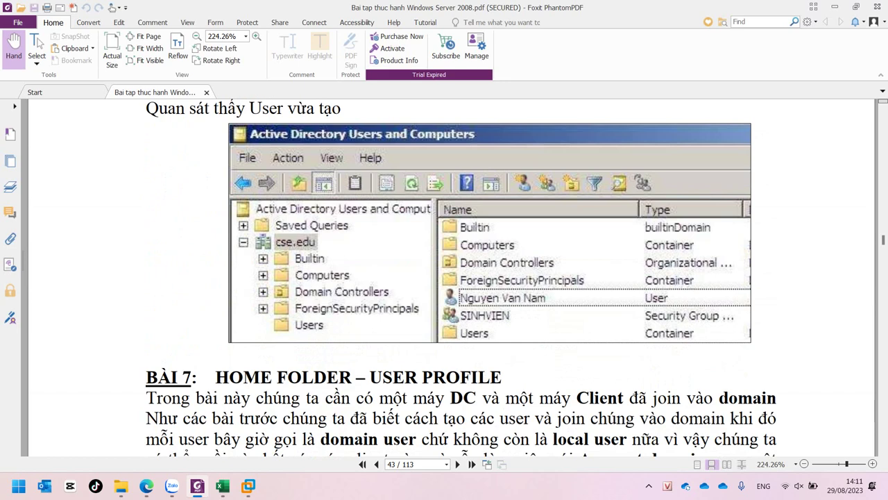
{"action": "scroll", "coordinate": [451, 278], "scroll_direction": "down", "scroll_amount": 1}
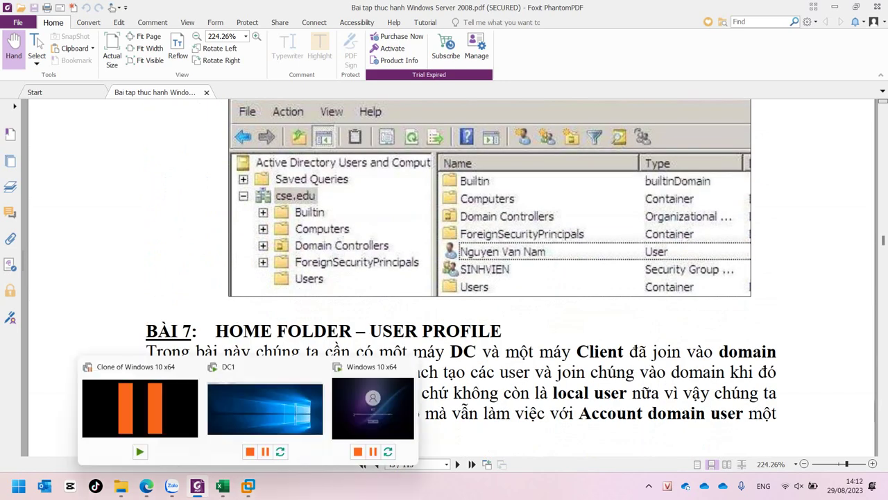